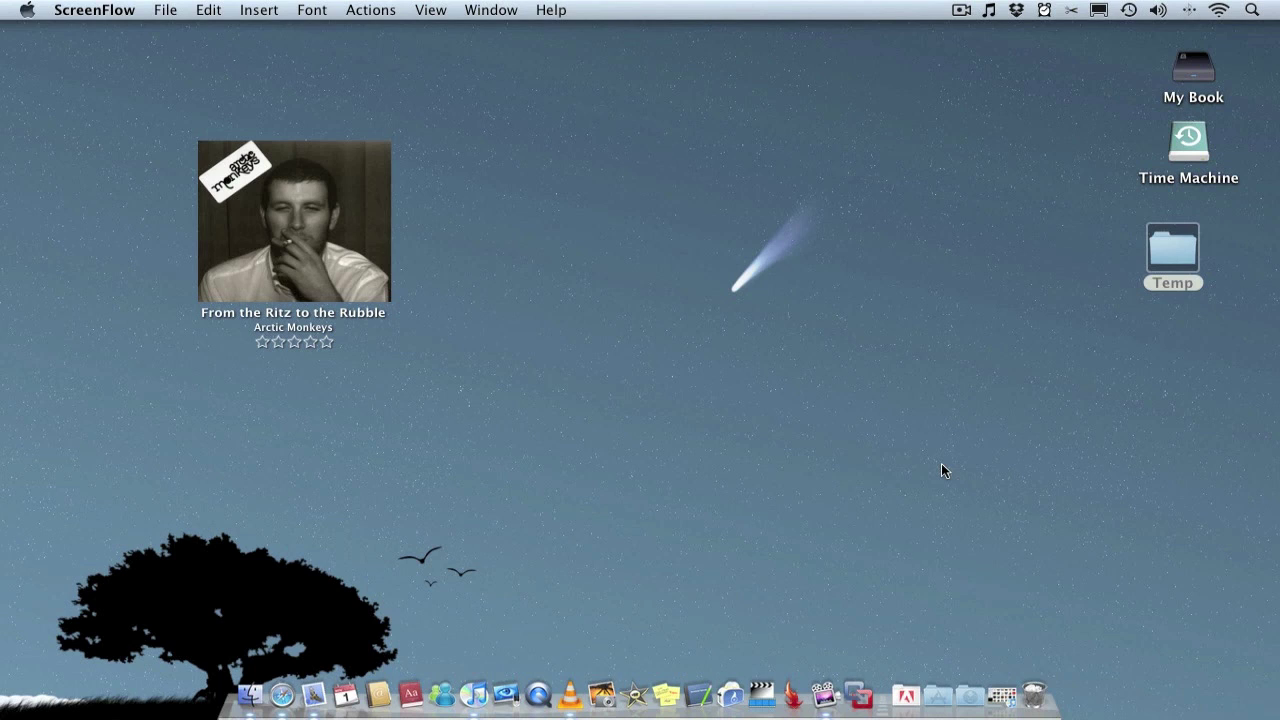
Launch TunesArt and look over the commands it offers in the menu bar.
key("ctrl+space")
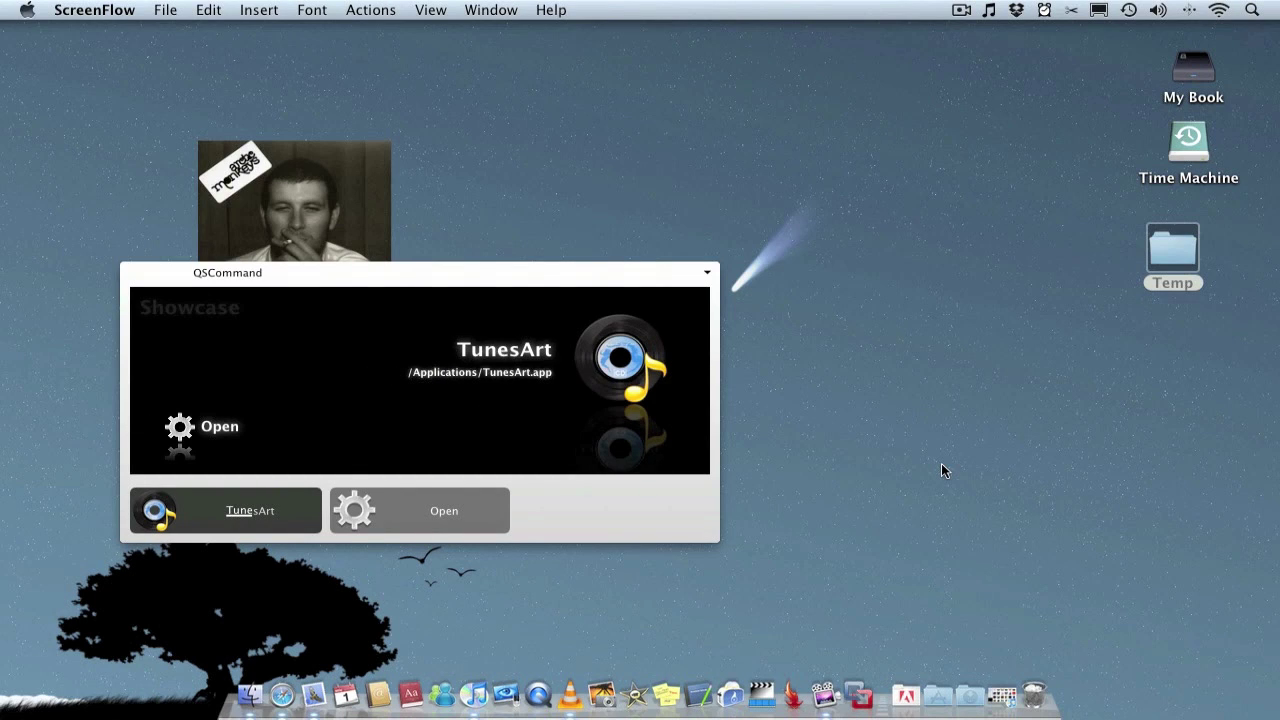
key("Return")
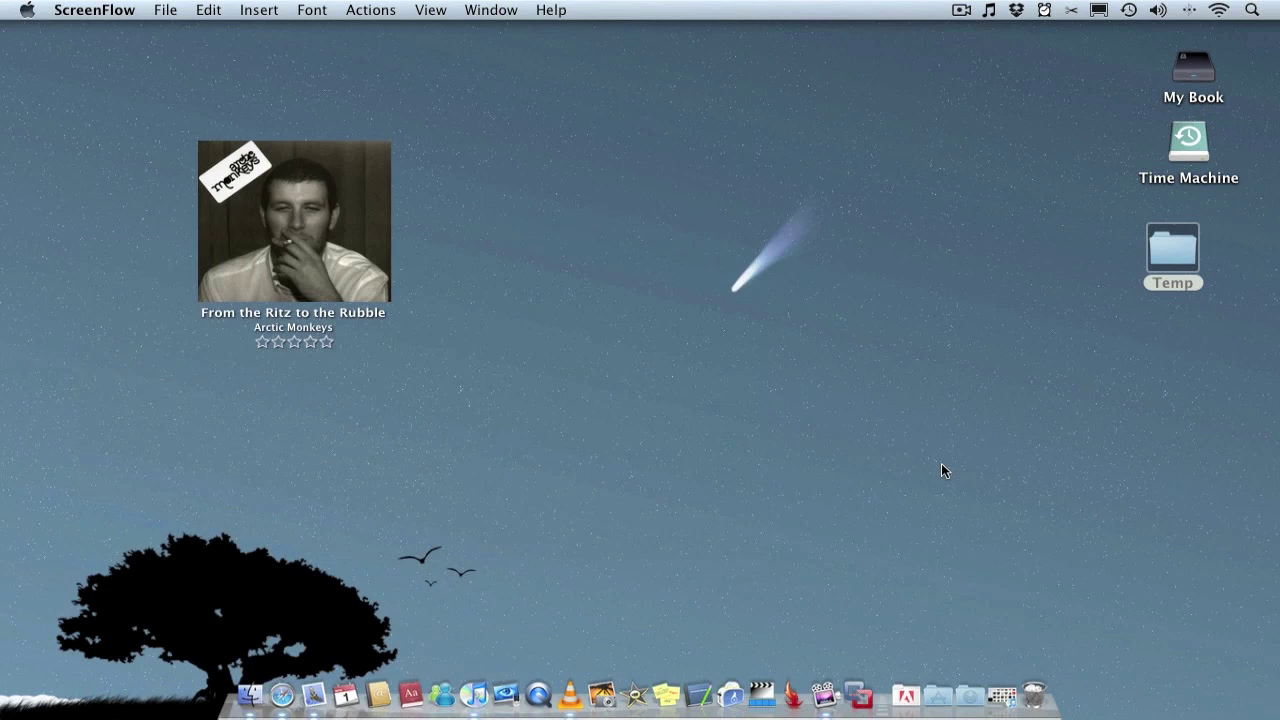
left_click(989, 11)
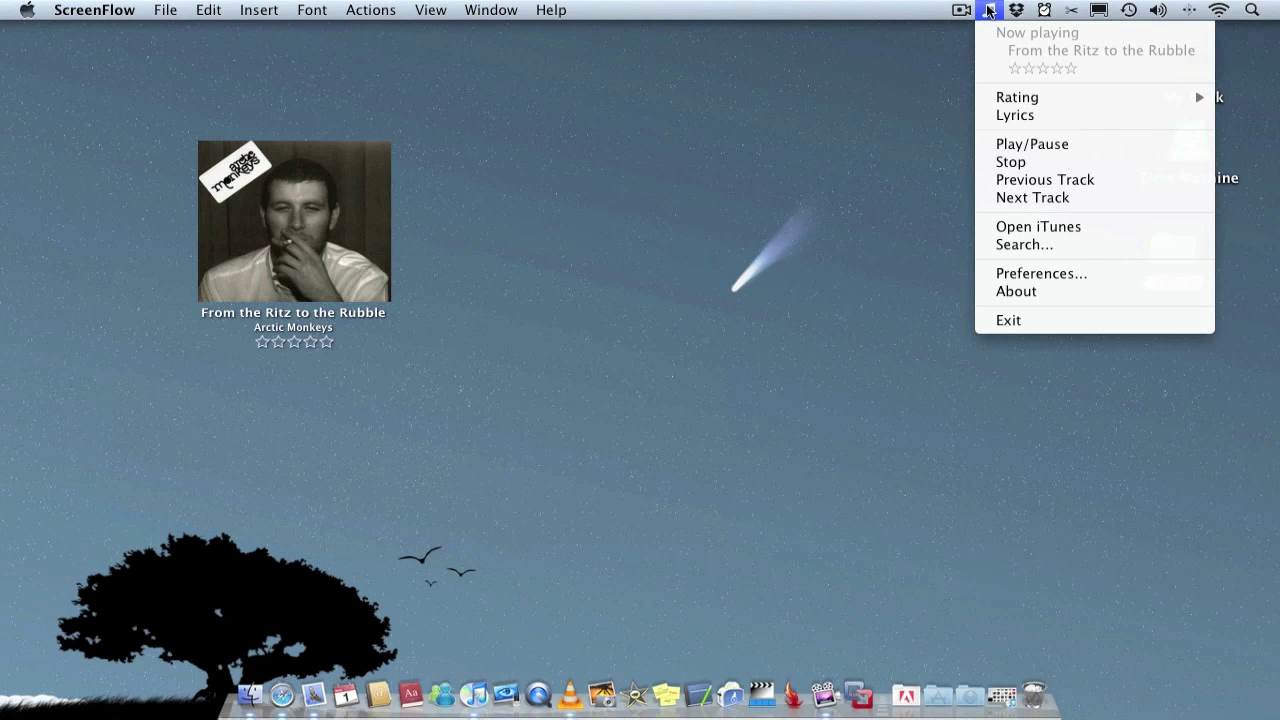
left_click(798, 287)
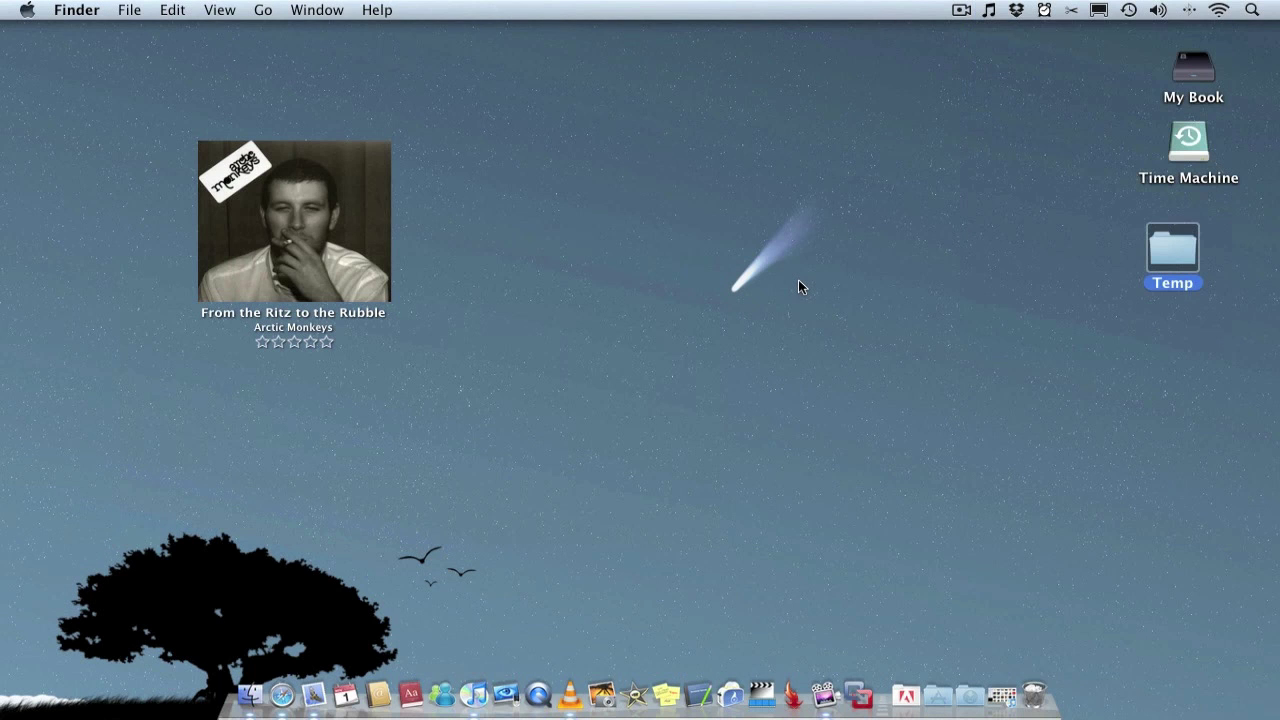
Restore the minimised iTunes window and play the Arctic Monkeys album Whatever People Say I Am, That's What I'm Not.
left_click(1000, 672)
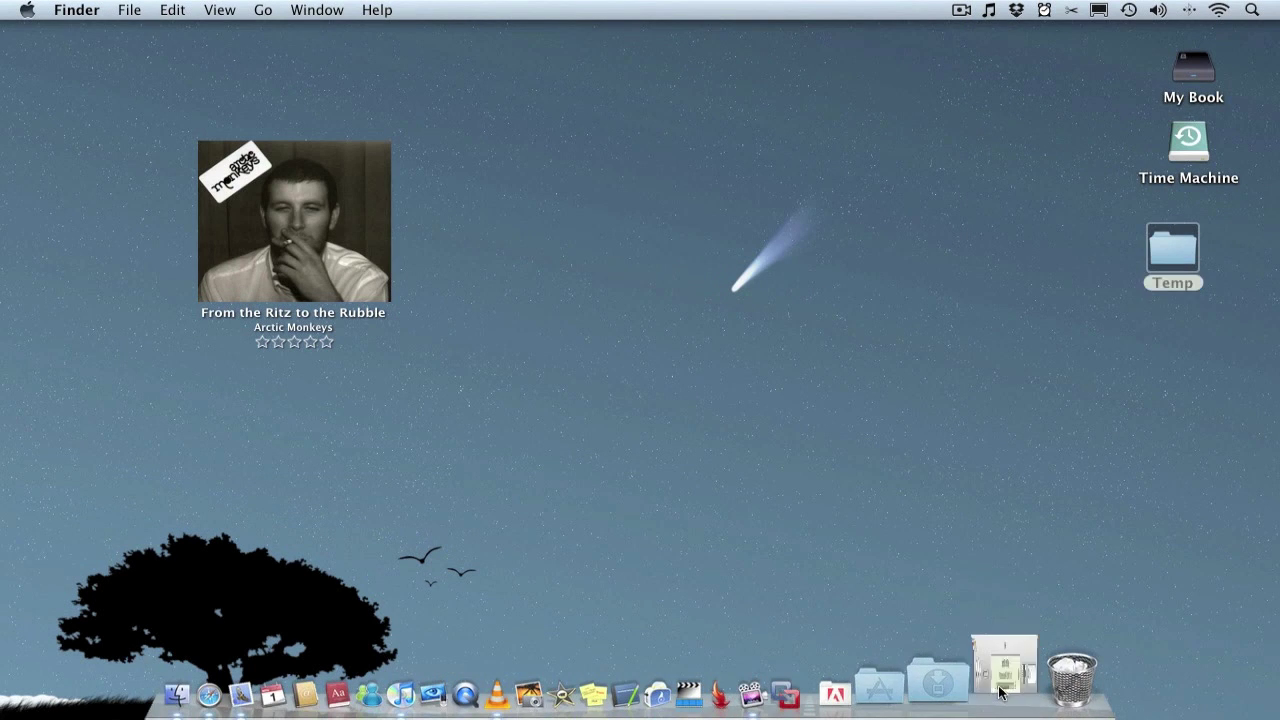
mouse_move(268, 300)
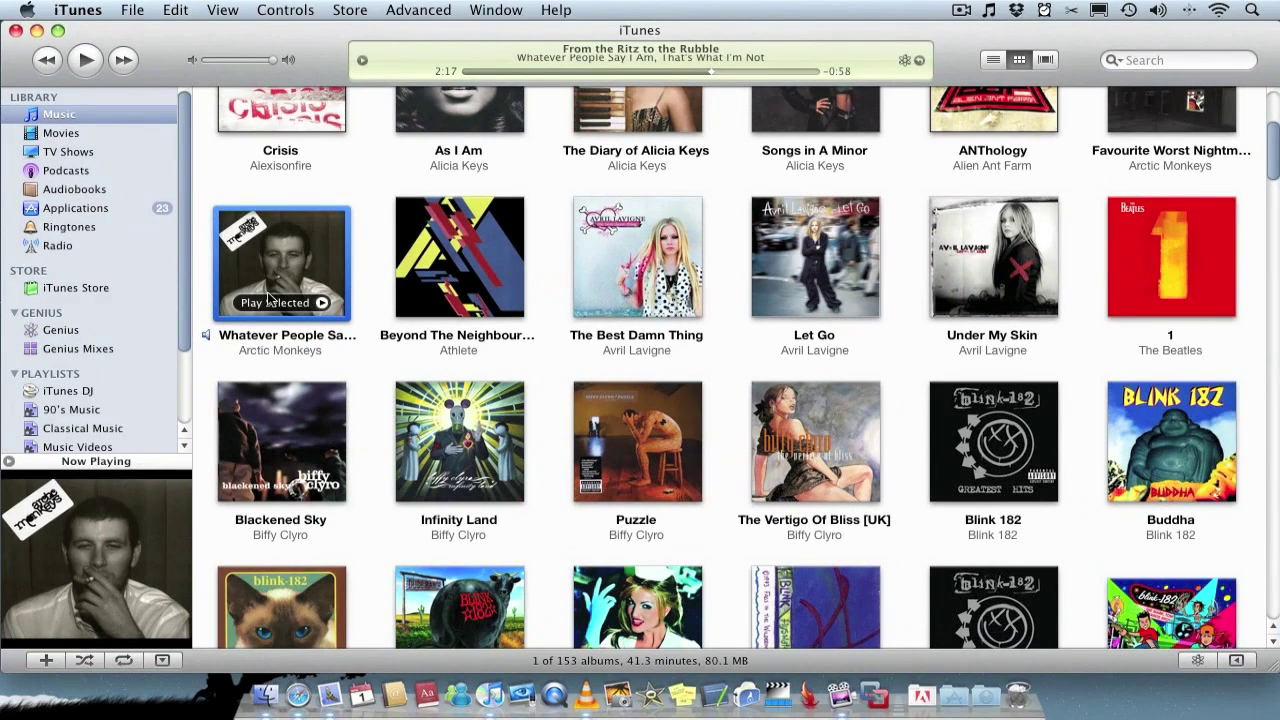
left_click(275, 305)
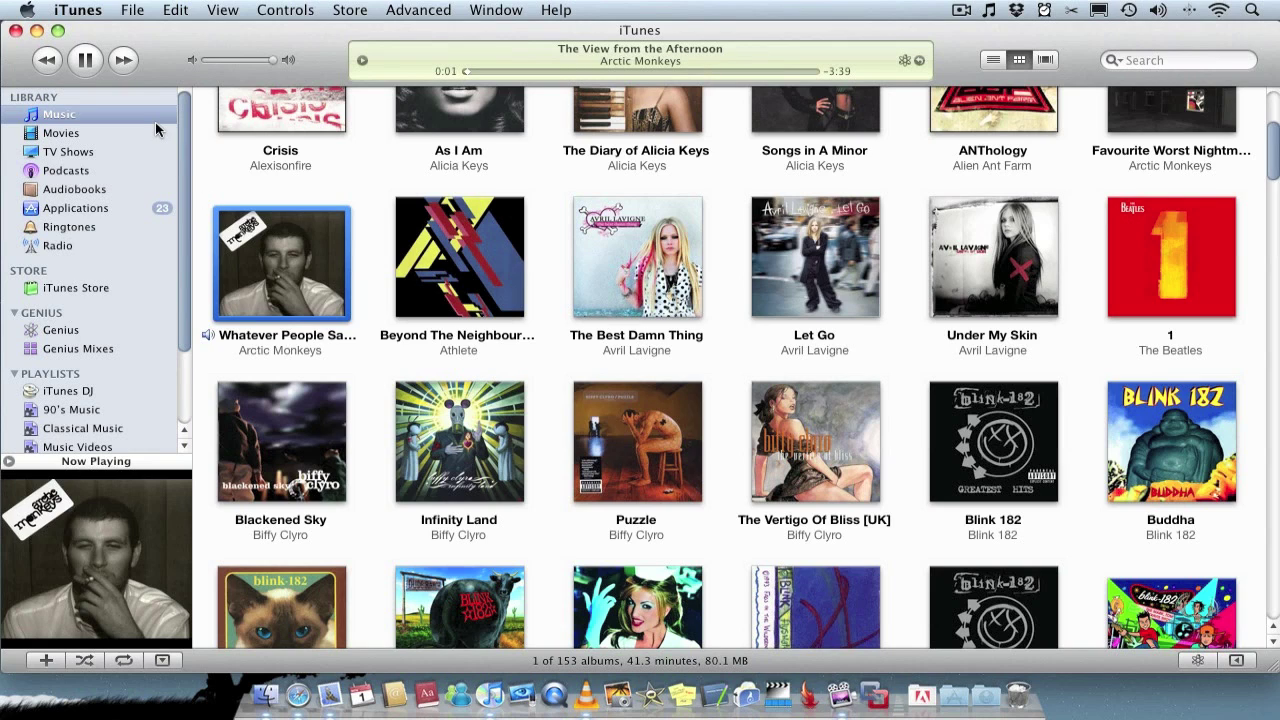
Lower the system volume and minimise the iTunes window to reveal the desktop cover art.
key("XF86AudioLowerVolume")
key("XF86AudioLowerVolume")
key("XF86AudioLowerVolume")
key("XF86AudioLowerVolume")
key("XF86AudioLowerVolume")
key("XF86AudioLowerVolume")
key("XF86AudioLowerVolume")
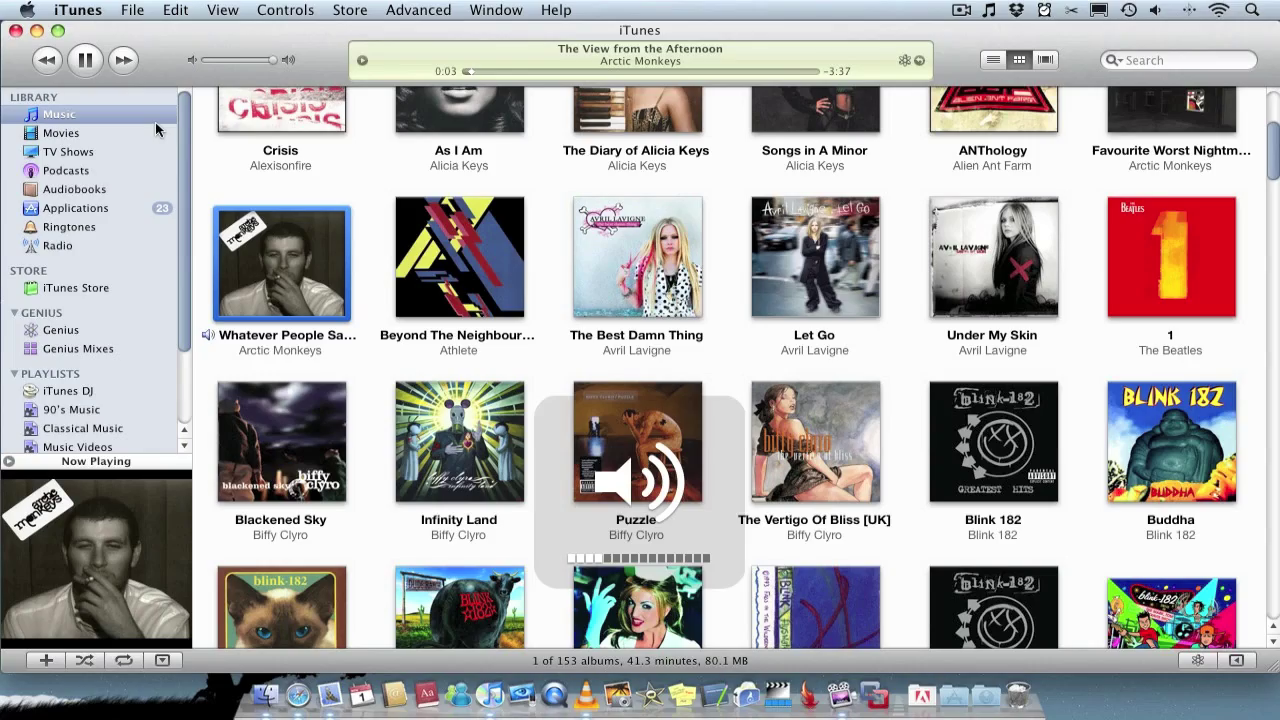
key("F9")
key("F9")
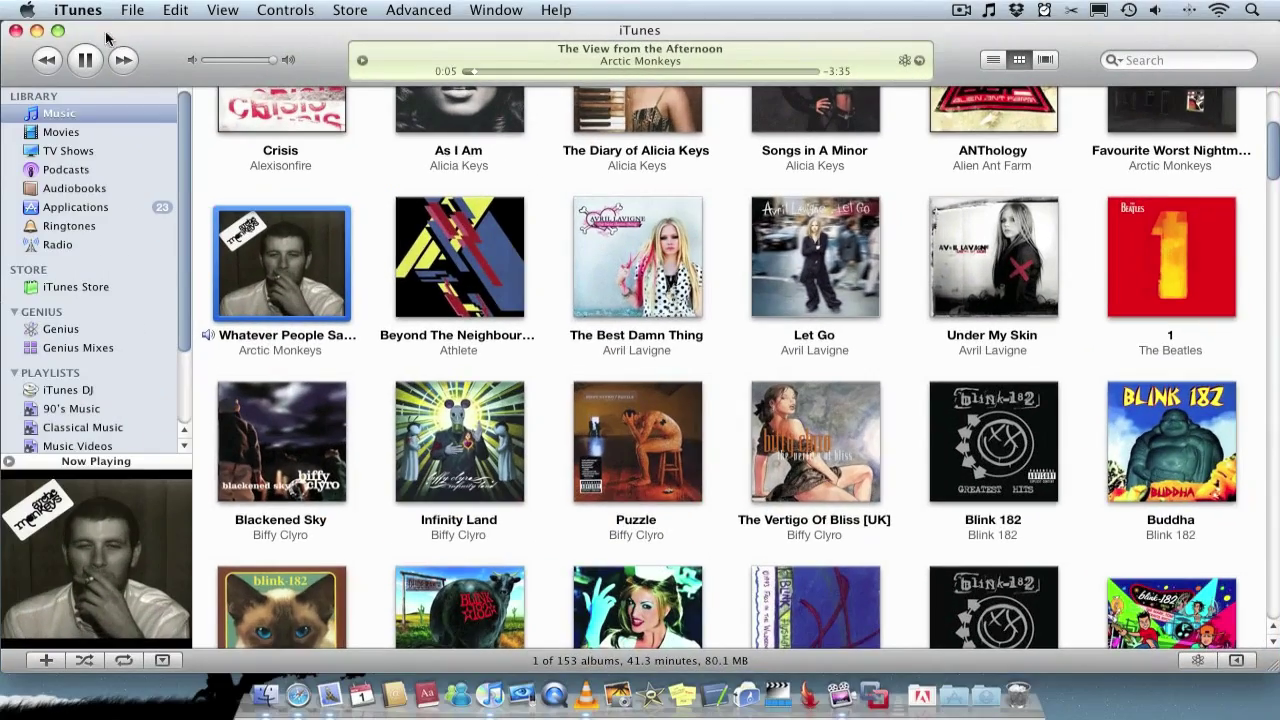
left_click(37, 31)
mouse_move(366, 220)
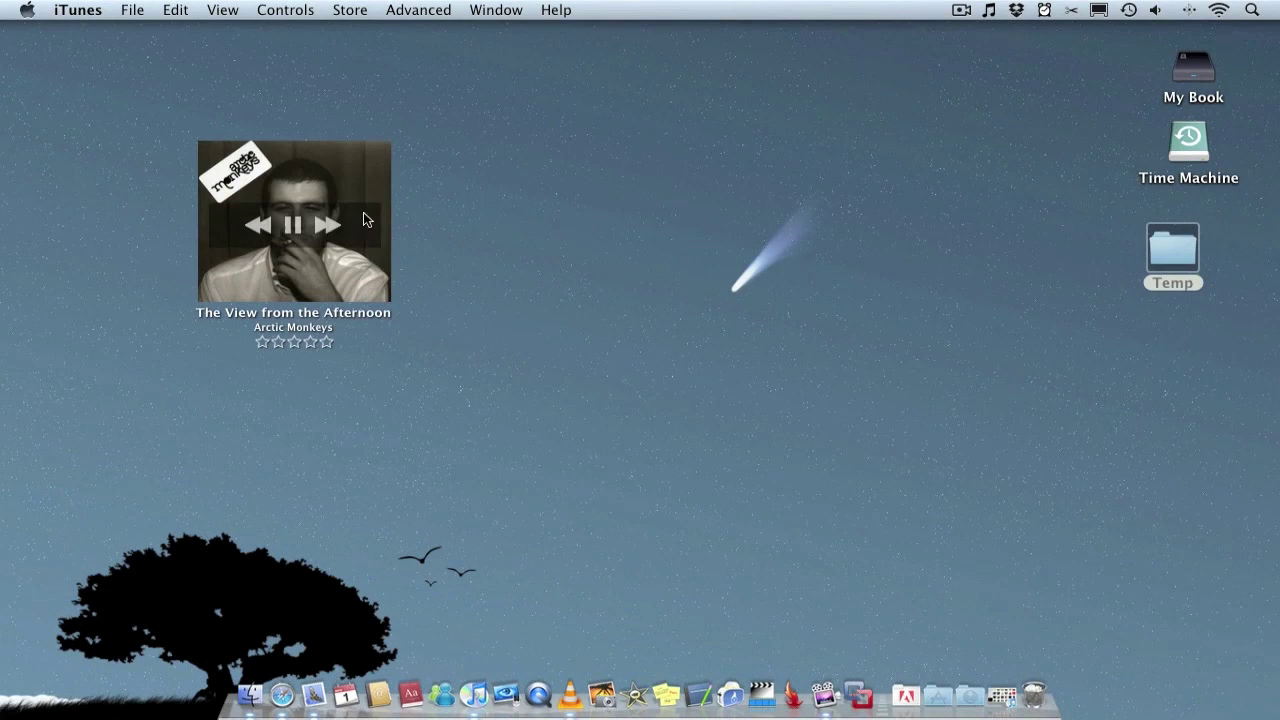
key("XF86AudioLowerVolume")
key("XF86AudioLowerVolume")
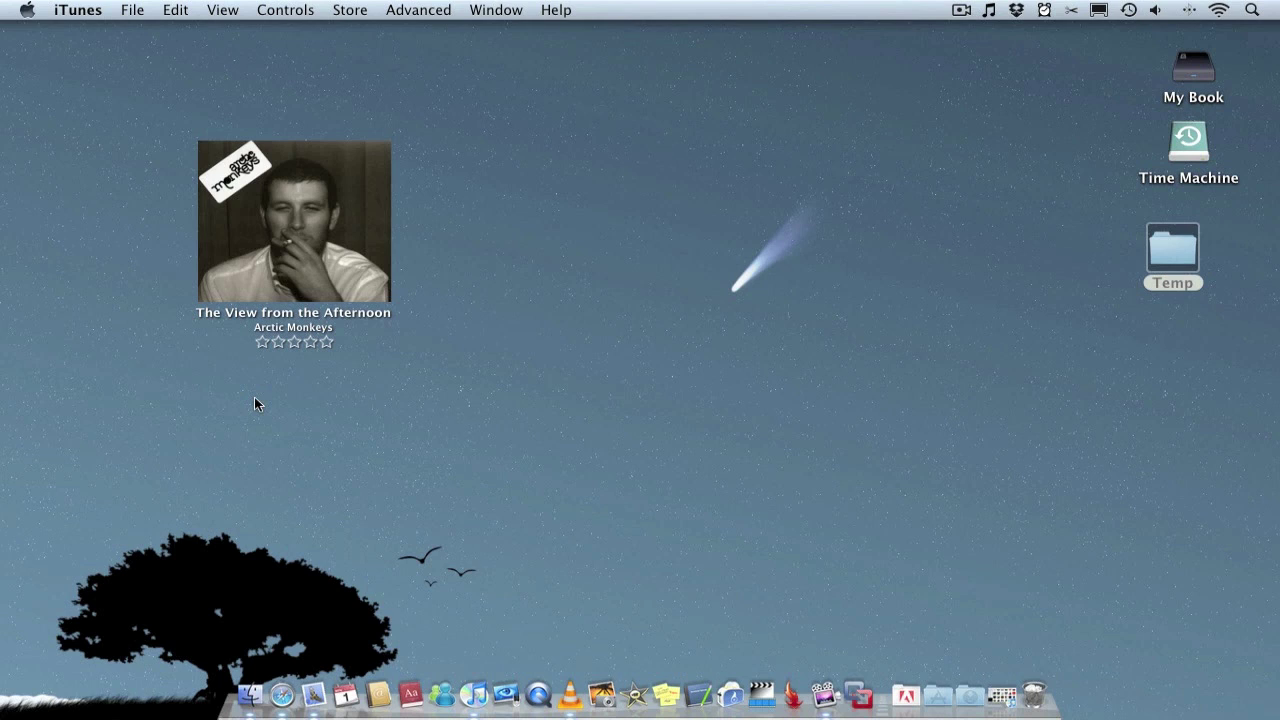
Rate the playing track four stars from the desktop cover art.
left_click(310, 342)
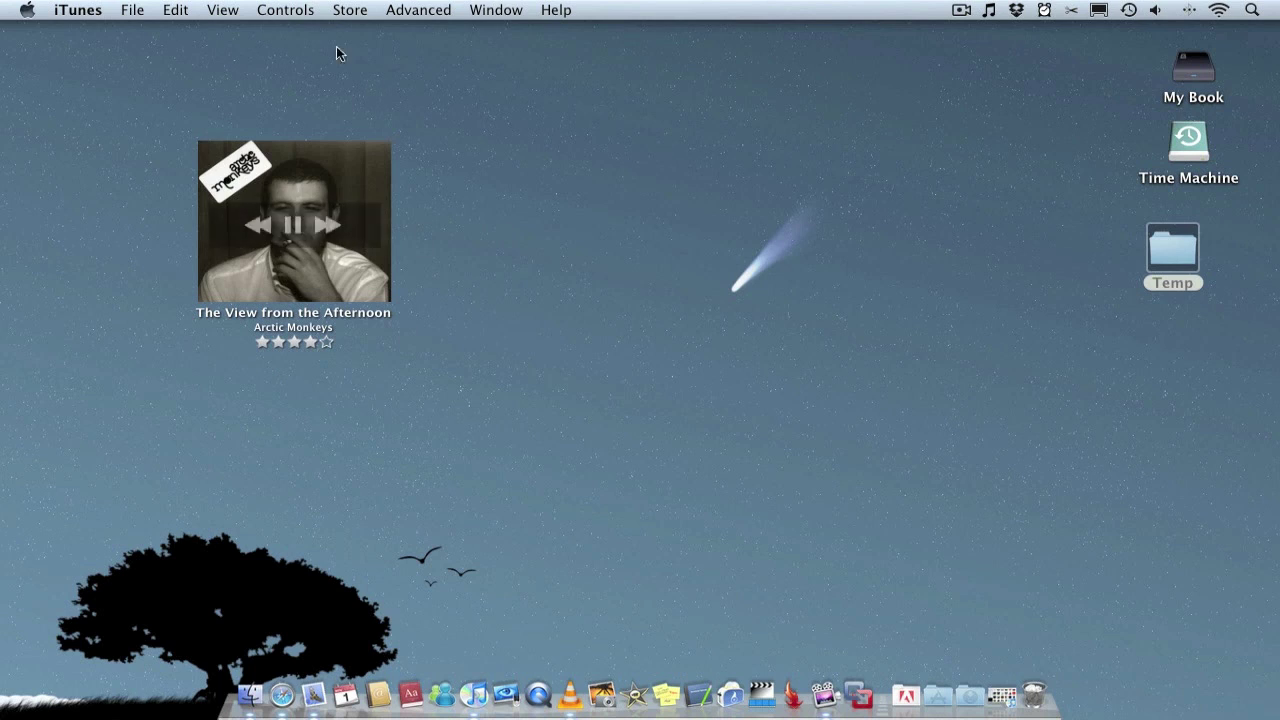
mouse_move(231, 295)
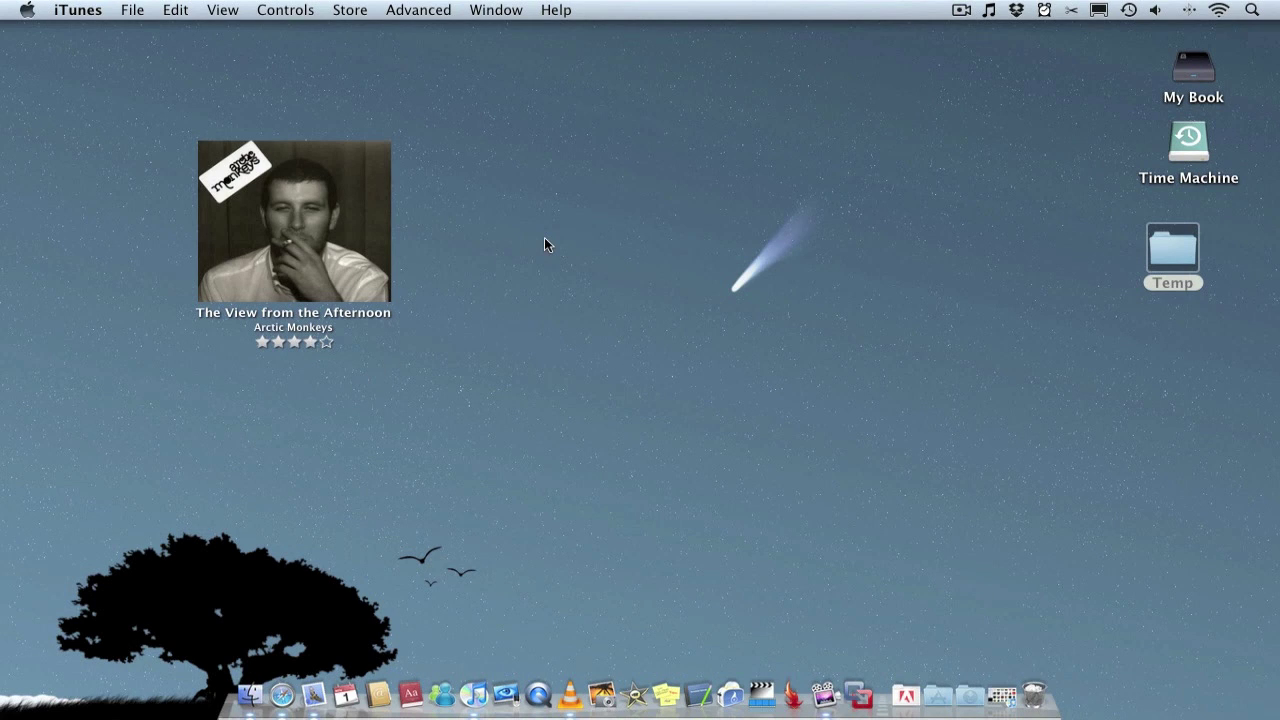
Move the desktop cover art up and to the left, and shift the Temp folder slightly to the right.
mouse_move(319, 179)
left_click_drag(318, 178, 268, 102)
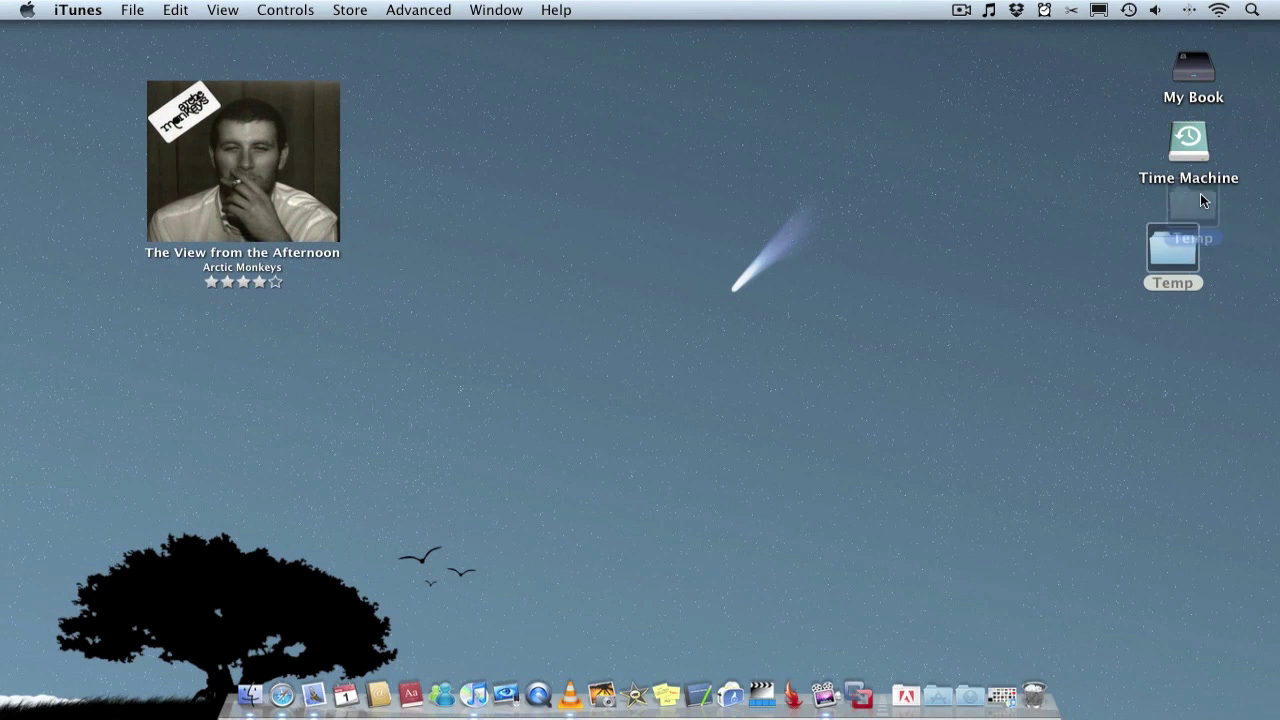
left_click_drag(1202, 200, 1198, 235)
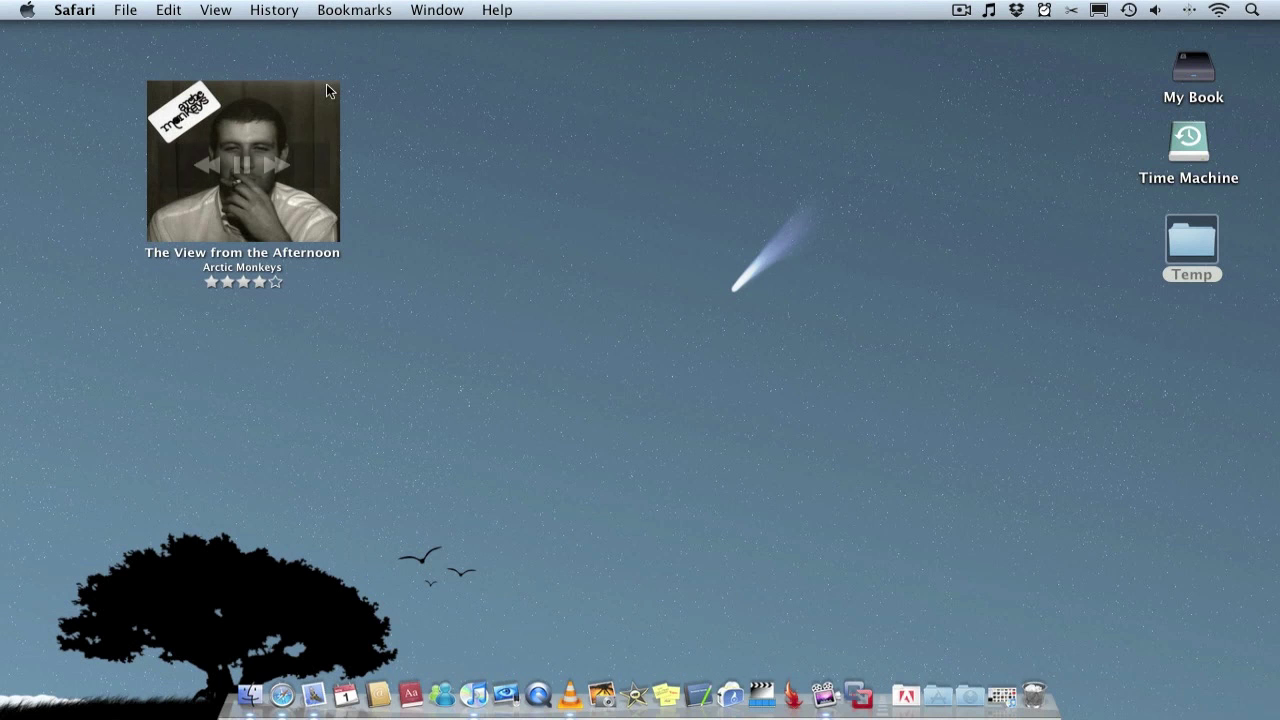
In TunesArt's cover art preferences, try the Small cover size and then set it to Big.
left_click(989, 10)
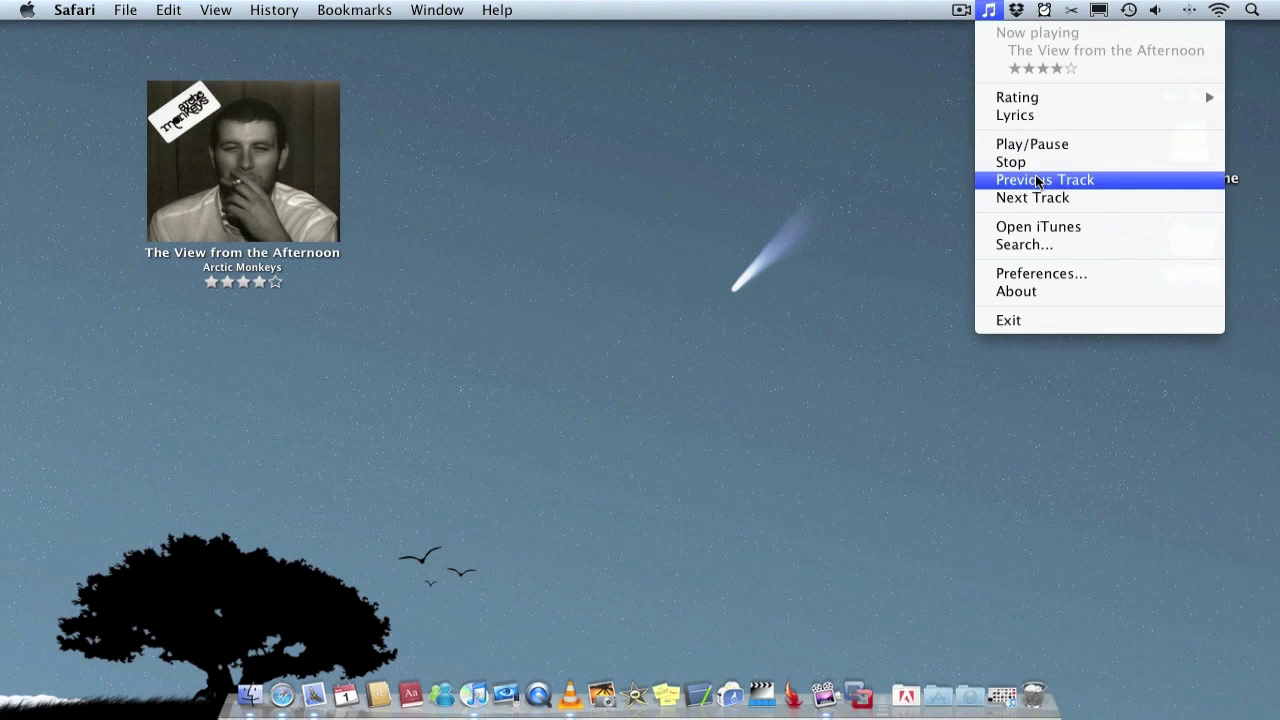
left_click(1033, 275)
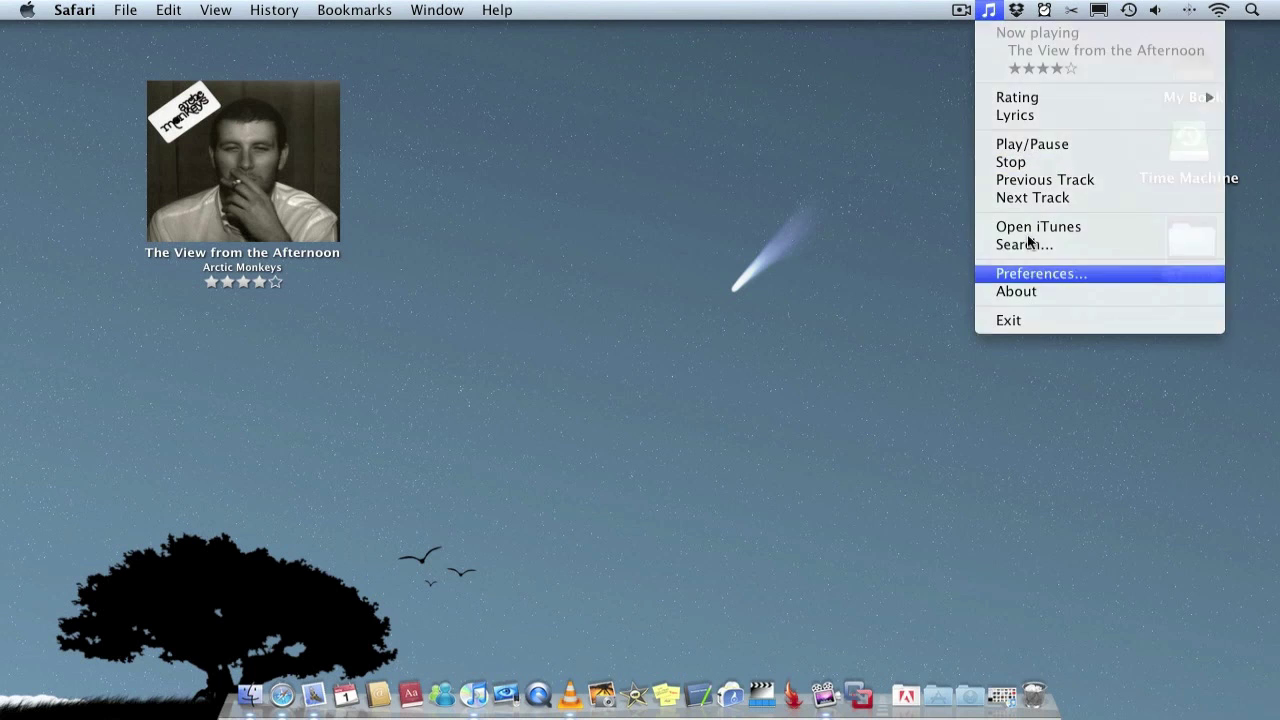
left_click_drag(875, 128, 1115, 188)
left_click(823, 463)
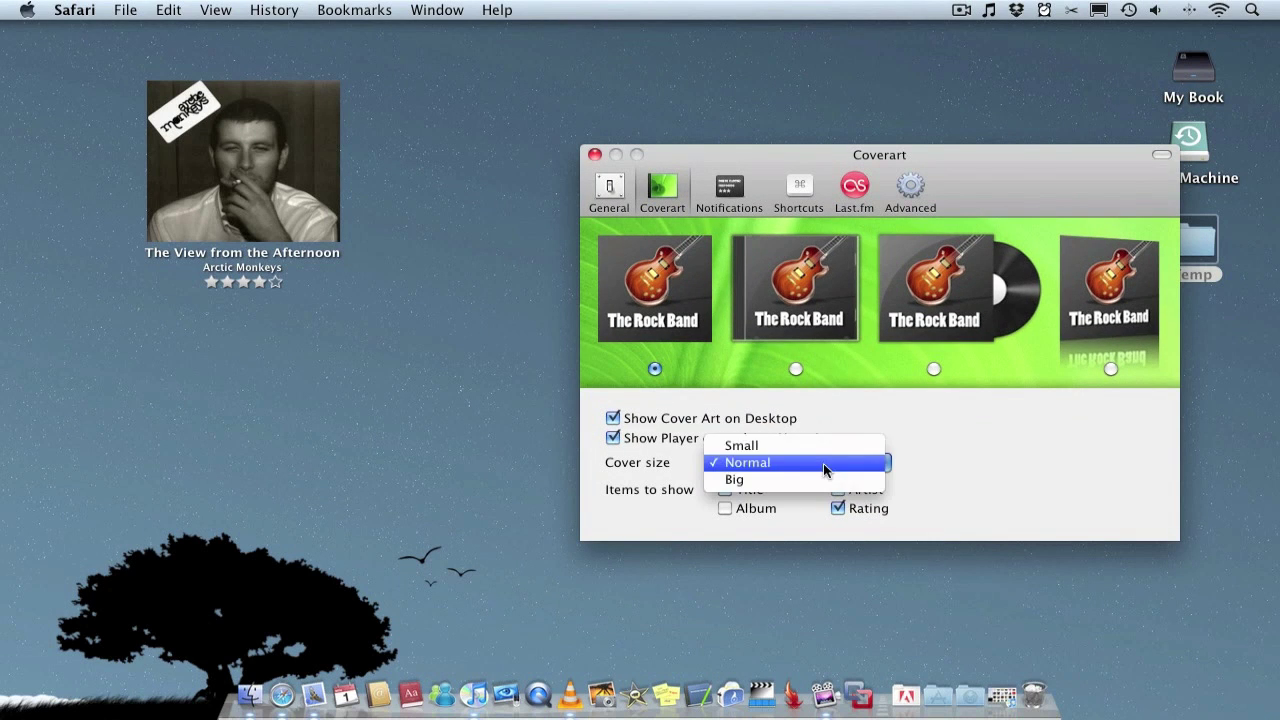
left_click(817, 452)
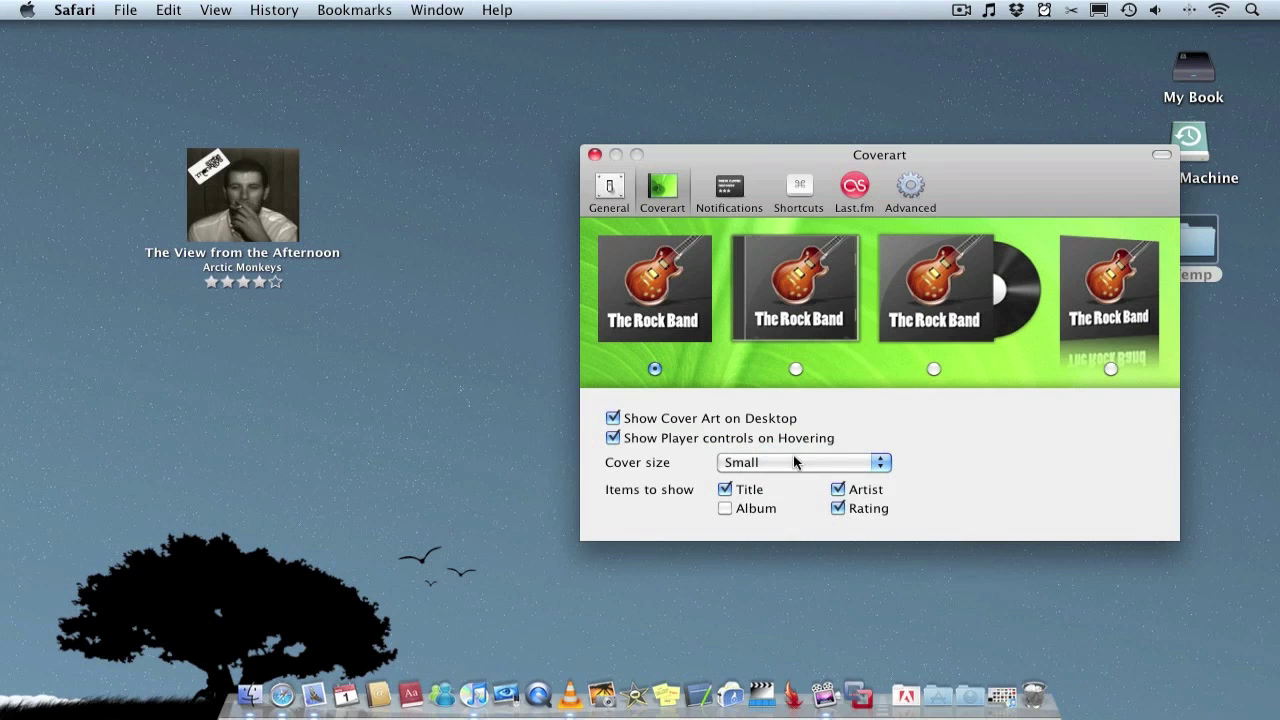
left_click(797, 462)
left_click(787, 498)
mouse_move(280, 64)
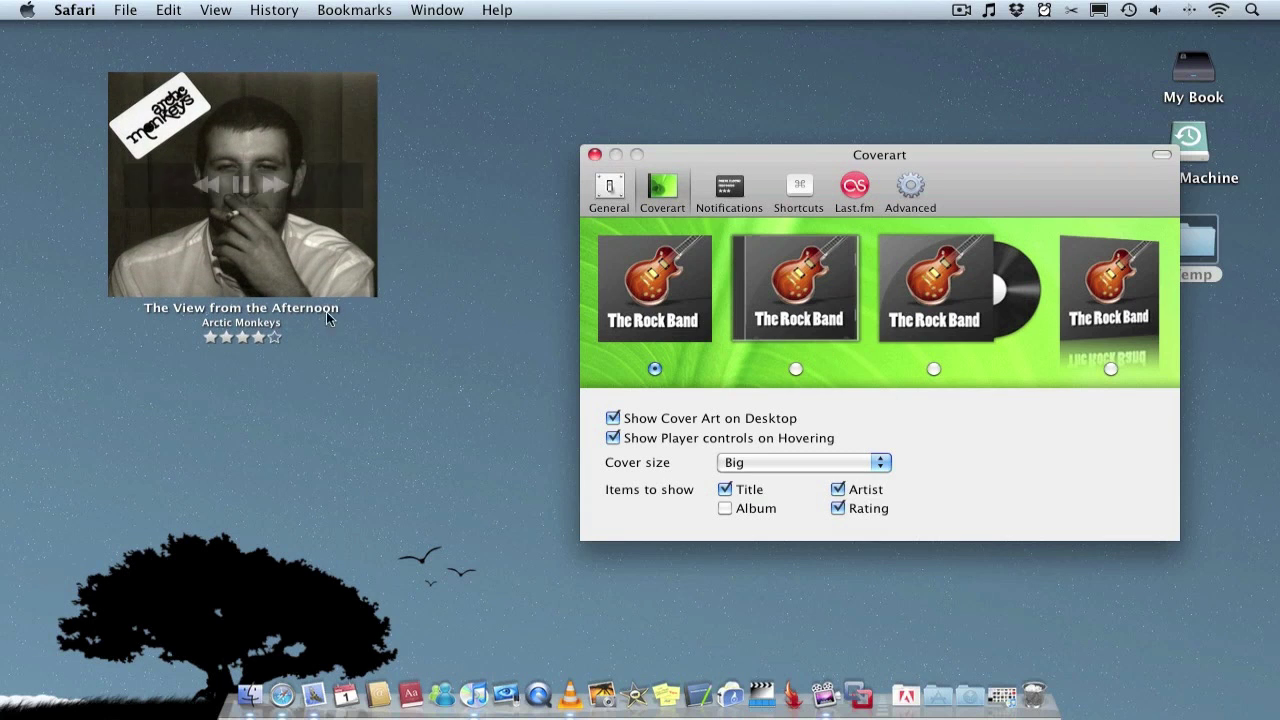
mouse_move(310, 250)
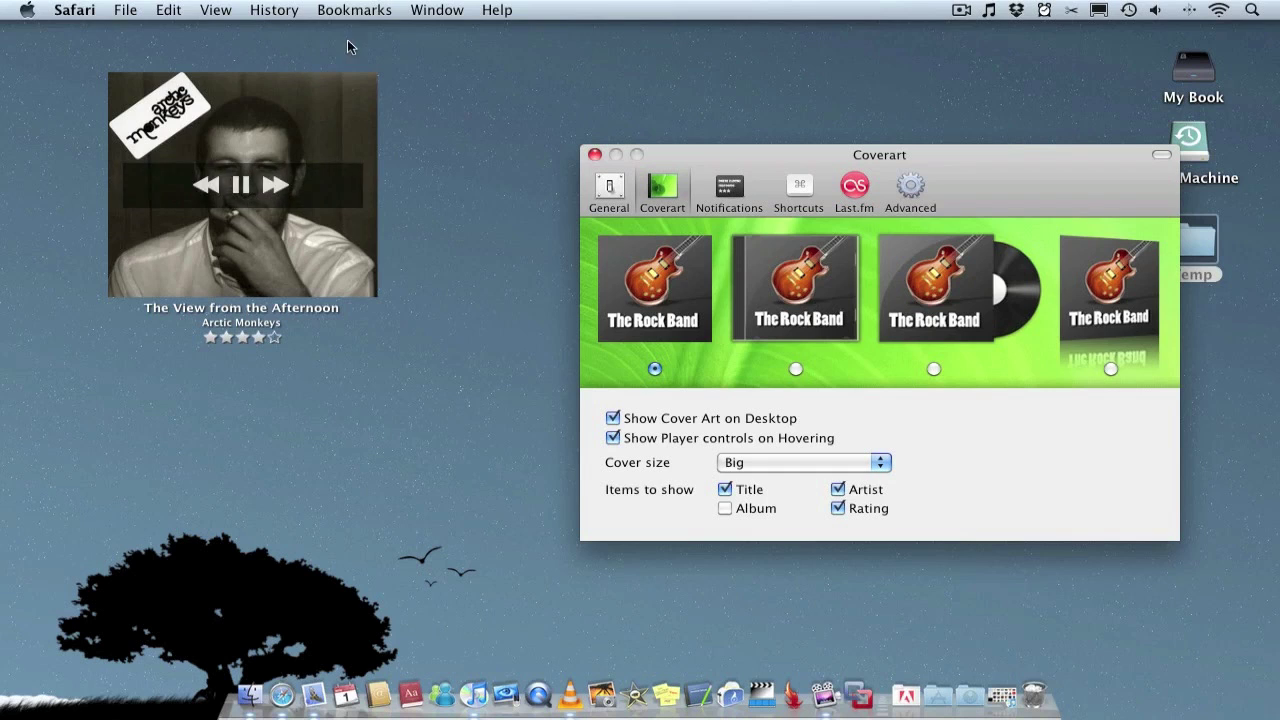
Try the CD case and vinyl cover styles, apply the tilted style with reflection, and move the artwork fully into view.
left_click(796, 370)
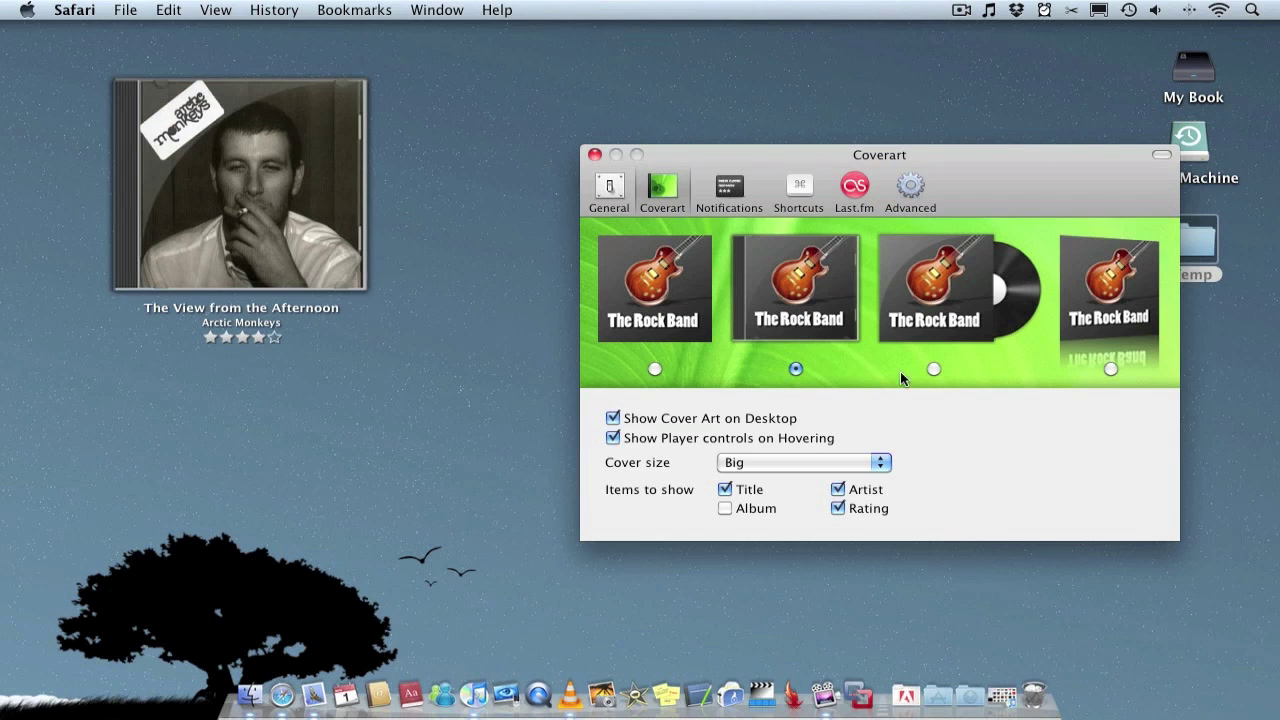
left_click(932, 370)
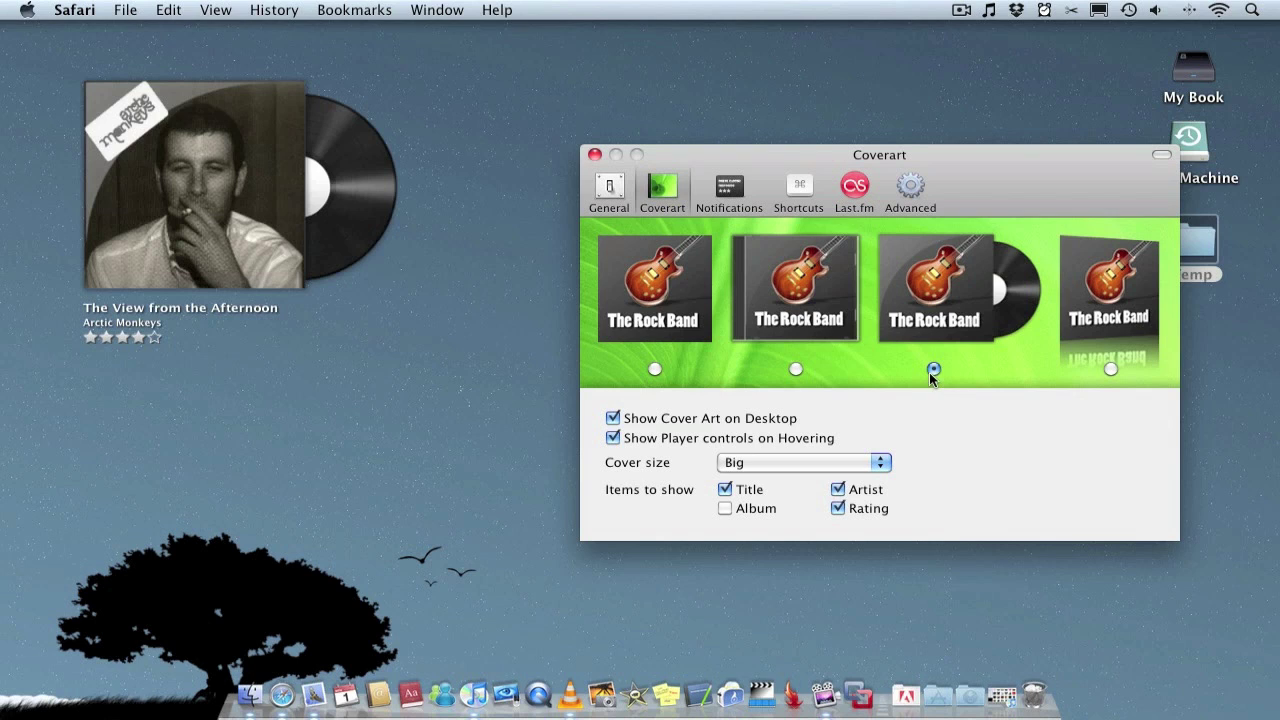
left_click(1110, 369)
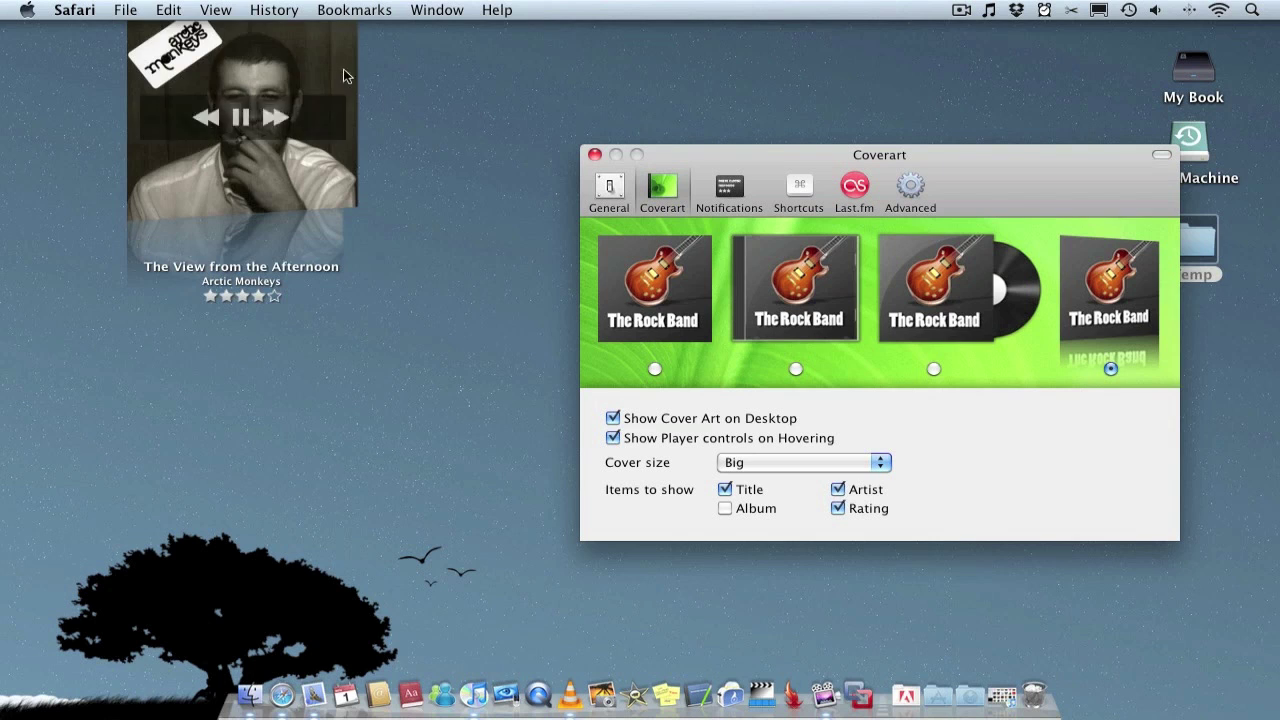
left_click_drag(321, 195, 317, 121)
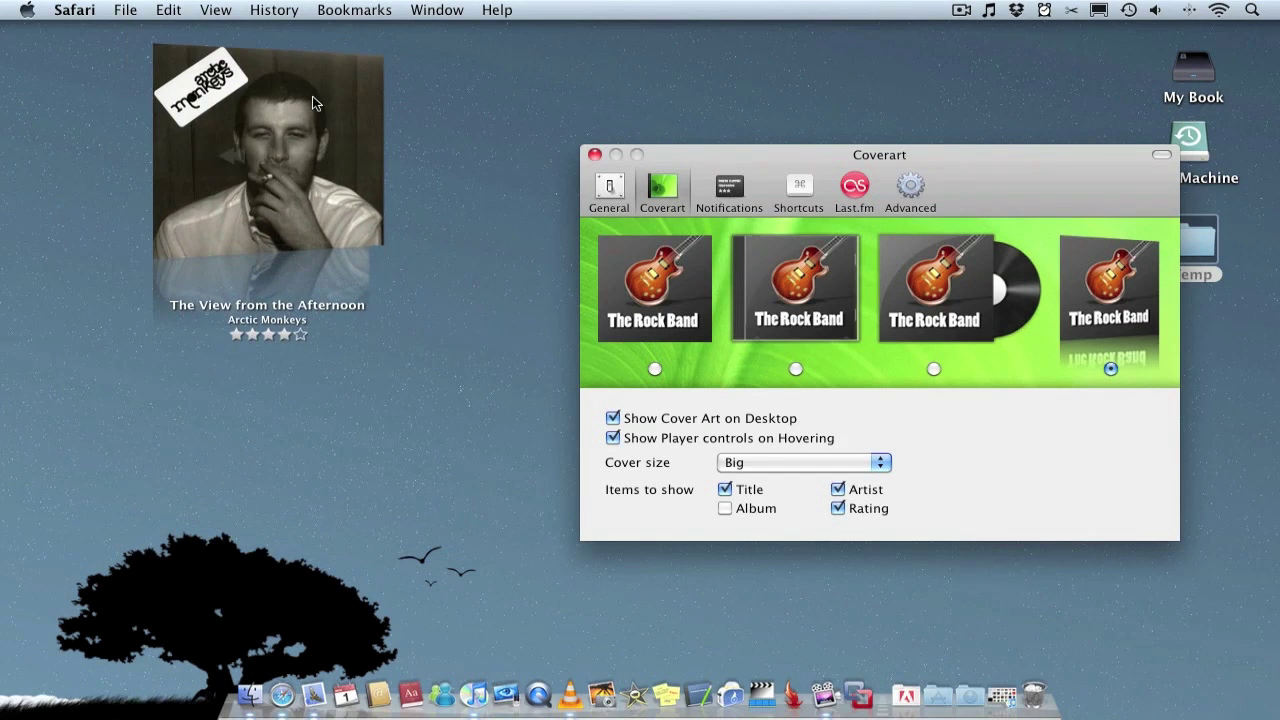
Try showing the album name and hiding the rating below the cover art, and restore both options.
left_click(749, 513)
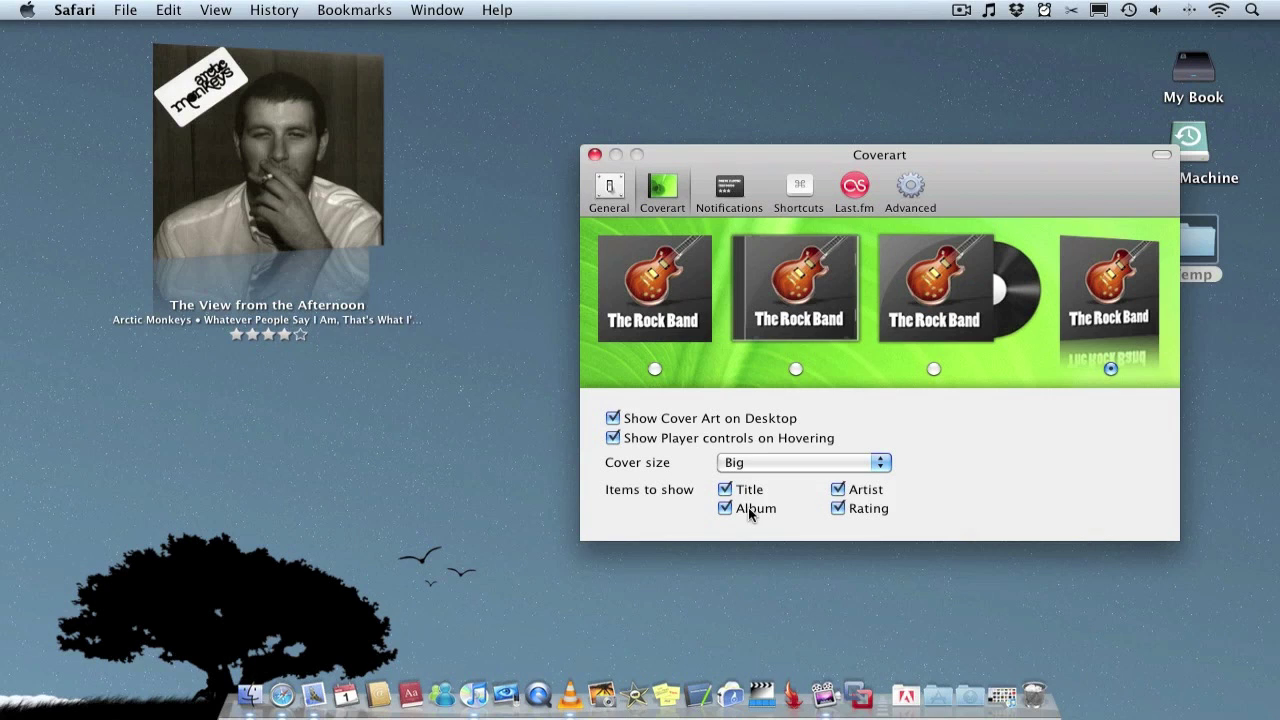
mouse_move(143, 183)
left_click(760, 520)
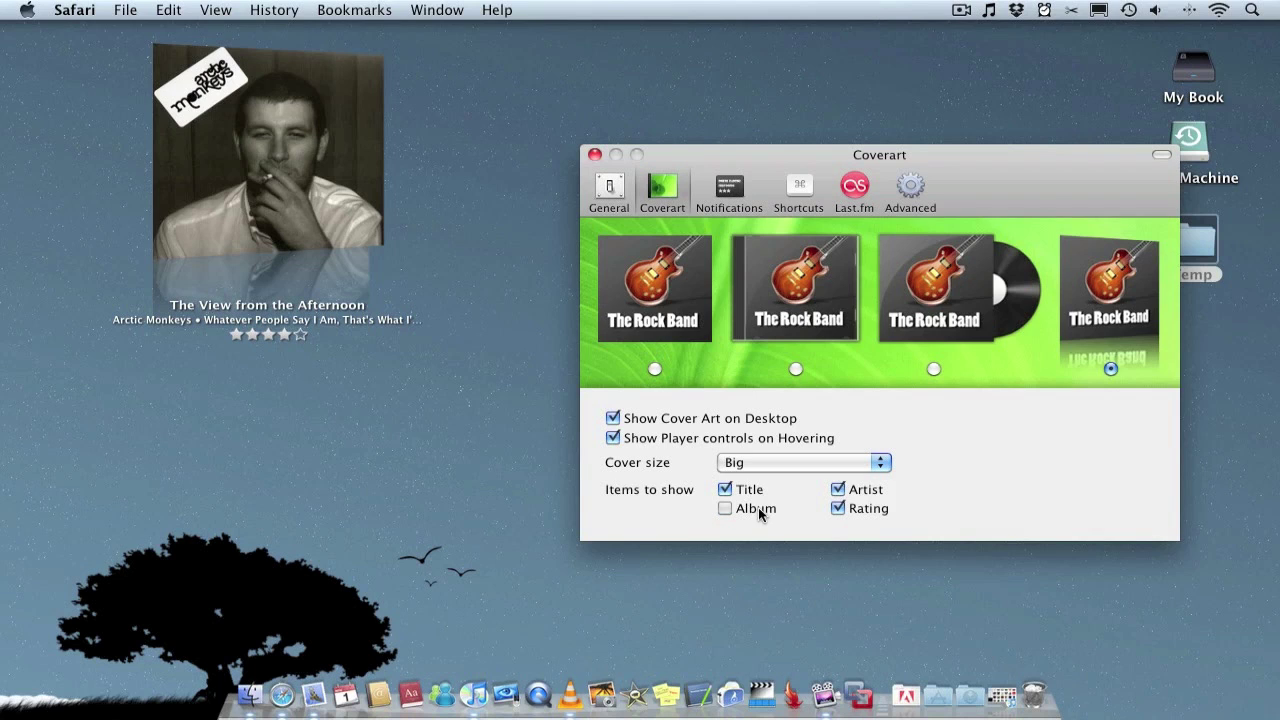
left_click(855, 512)
left_click(855, 512)
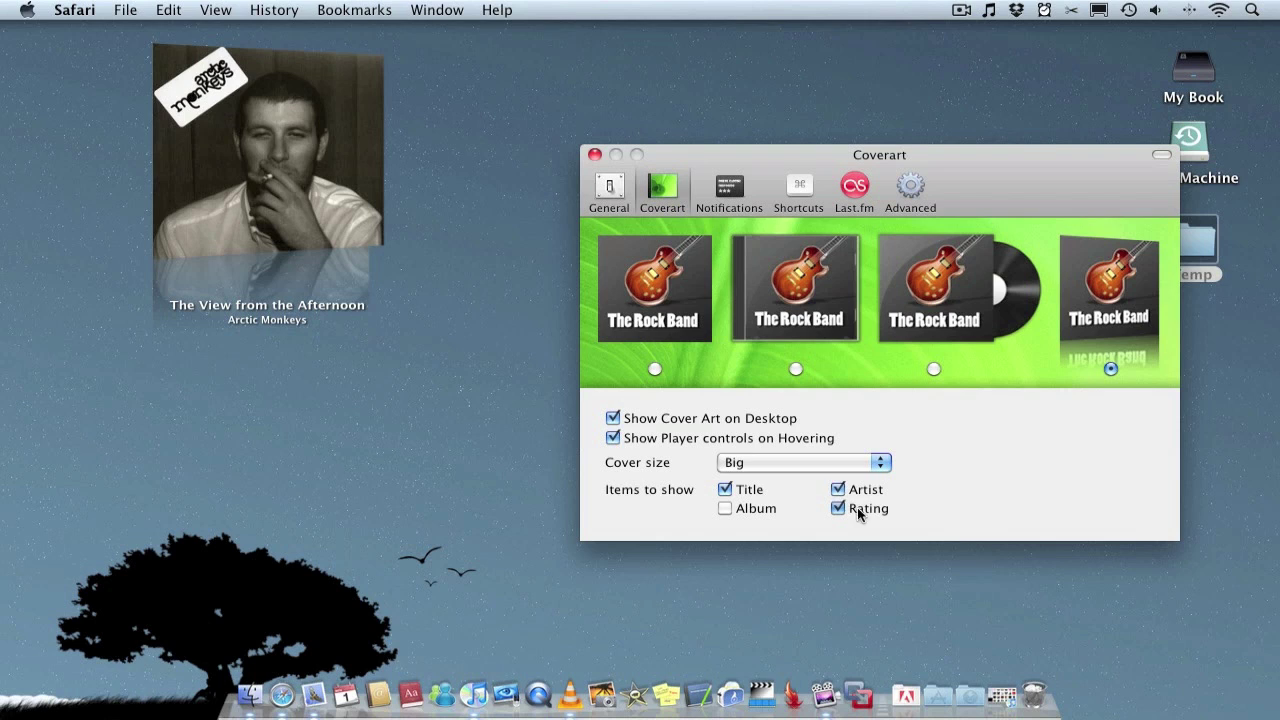
Review TunesArt's Last.fm, Advanced and General preferences, and close the preferences window.
left_click(855, 187)
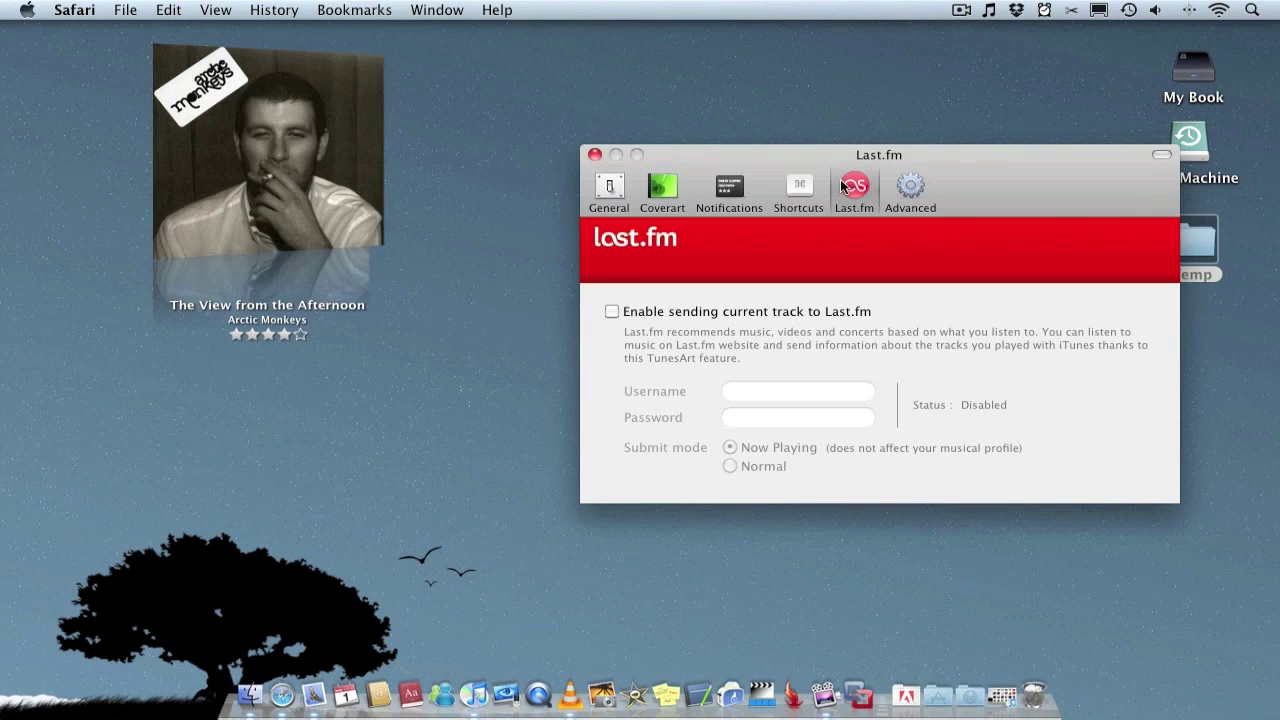
left_click(912, 188)
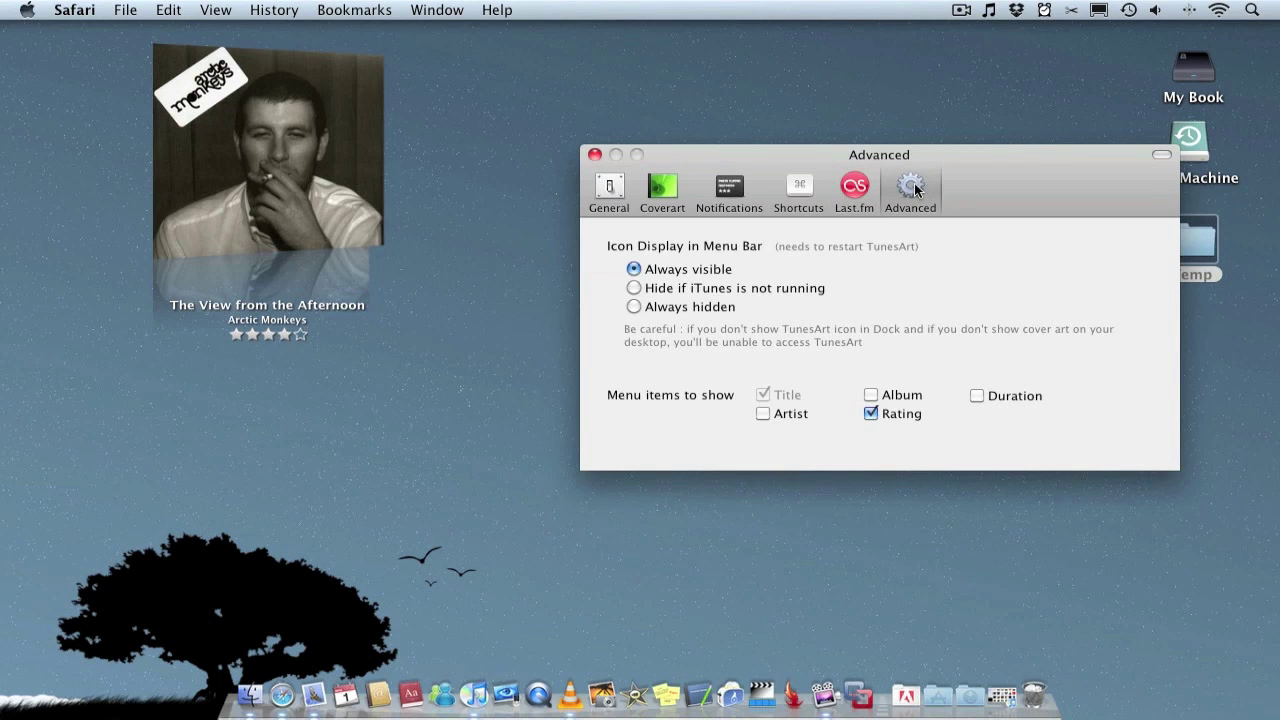
left_click(663, 190)
left_click(610, 190)
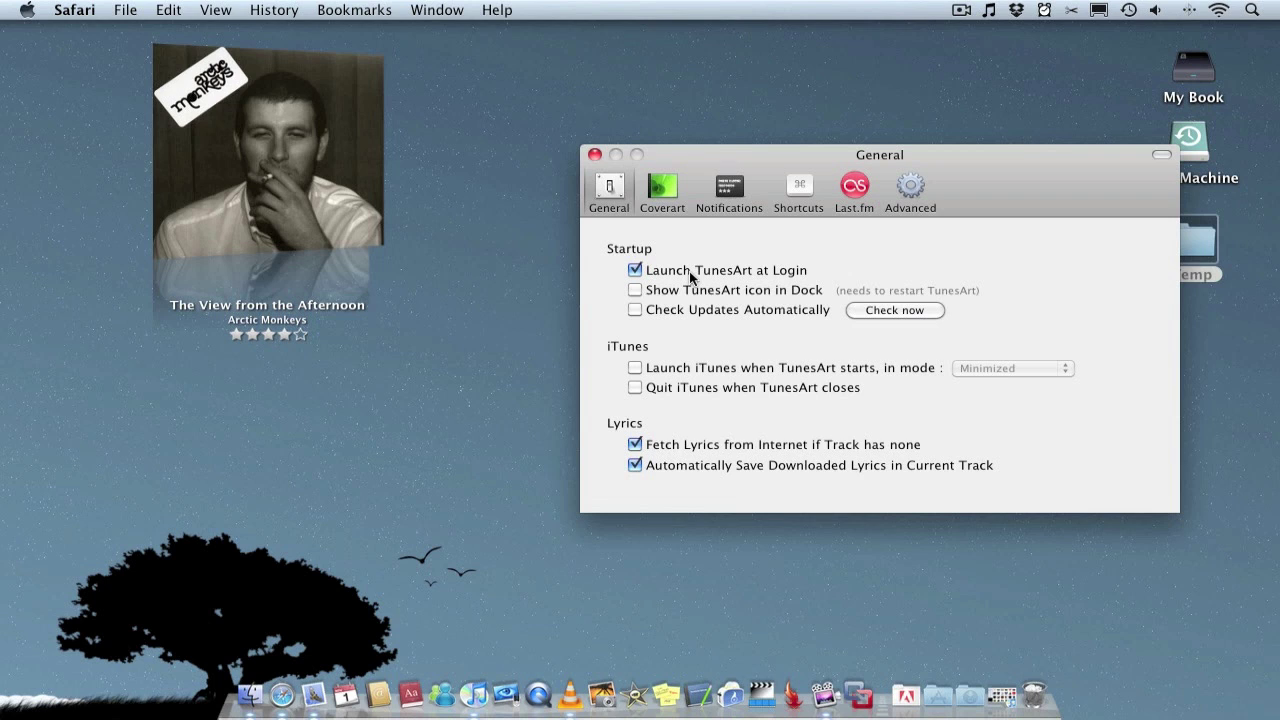
left_click(595, 156)
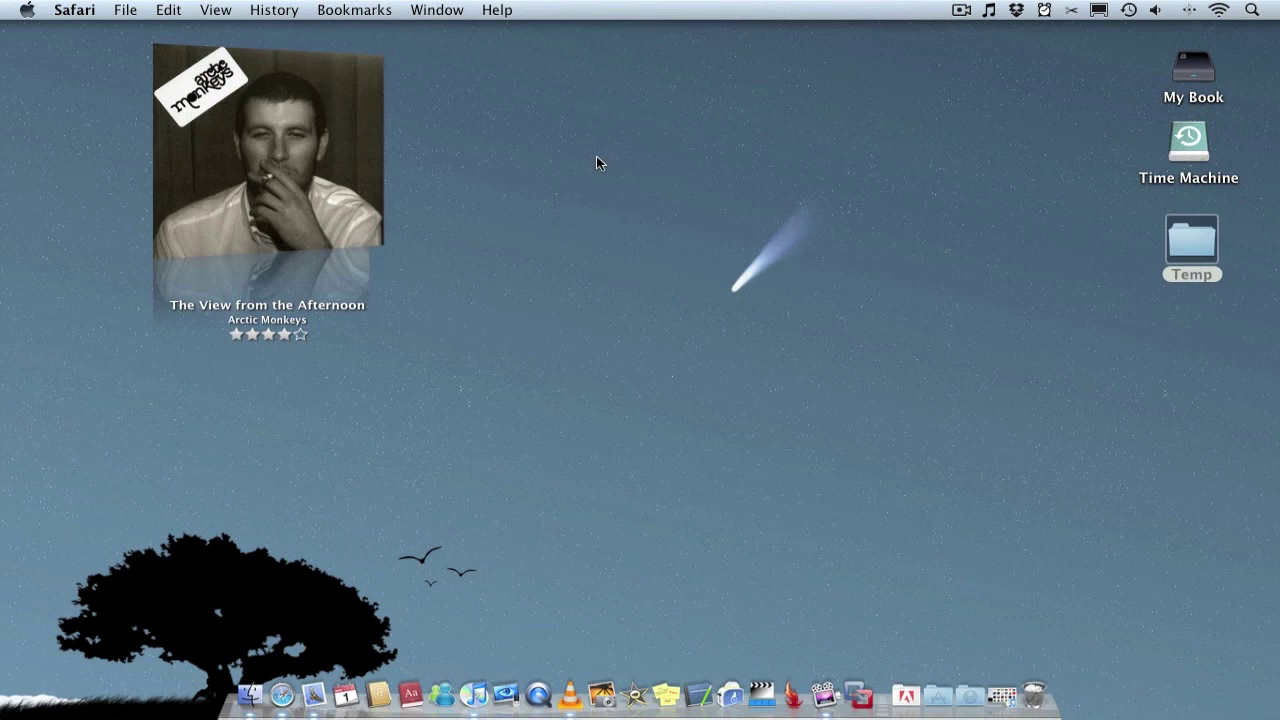
Move the cover art lower on the desktop and use its playback controls to pause and skip to the next track.
left_click_drag(315, 106, 317, 162)
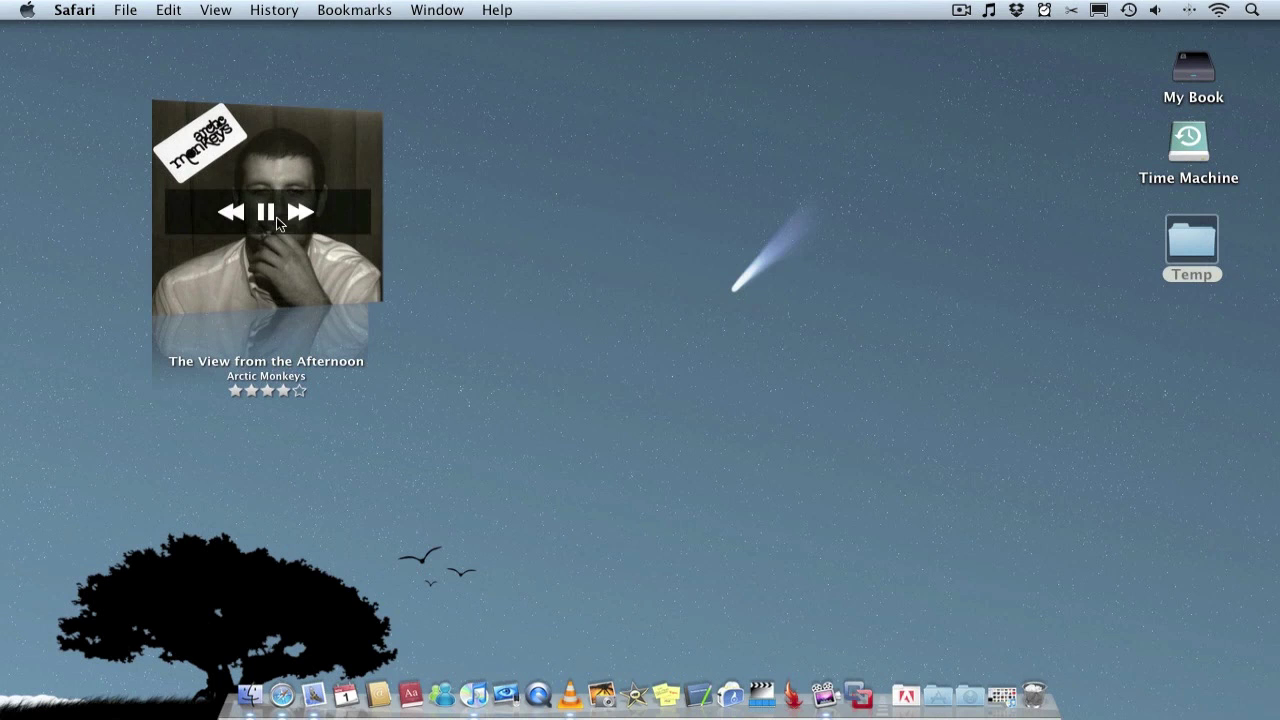
left_click(267, 219)
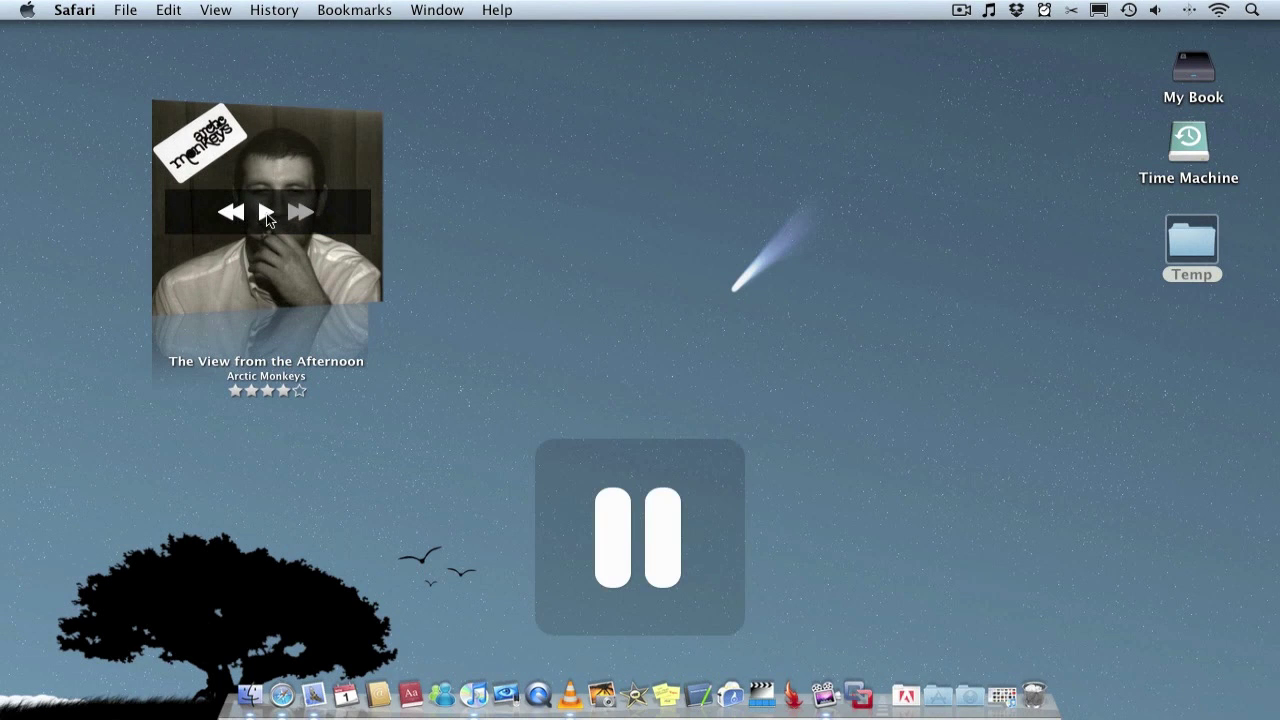
left_click(300, 214)
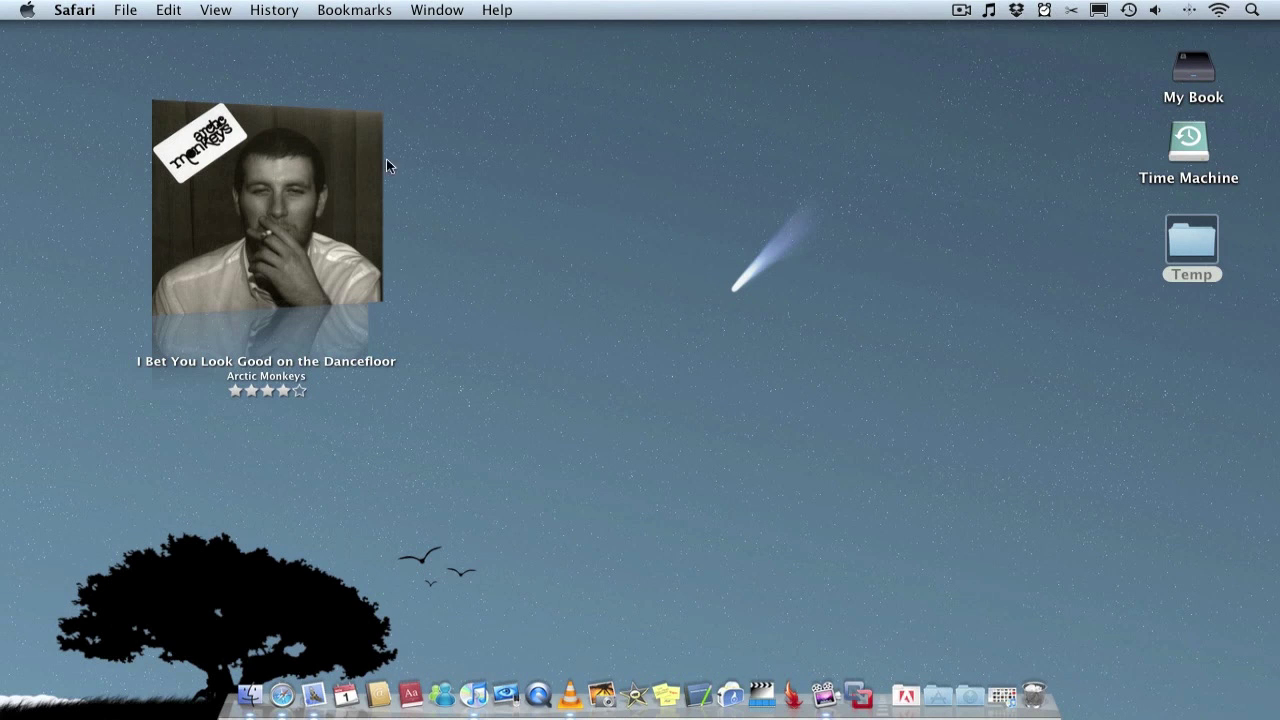
Open the lyrics of the playing Arctic Monkeys track from the cover art, read through them, and close the Lyrics window.
right_click(318, 133)
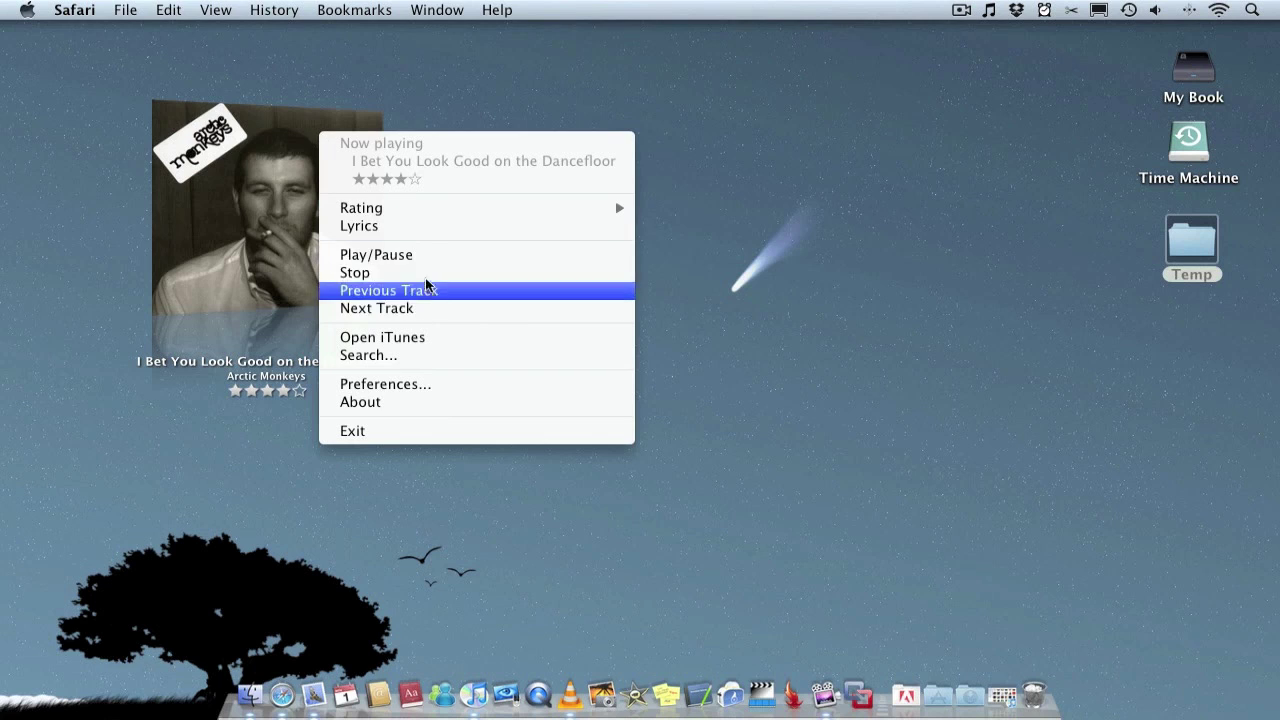
left_click(423, 228)
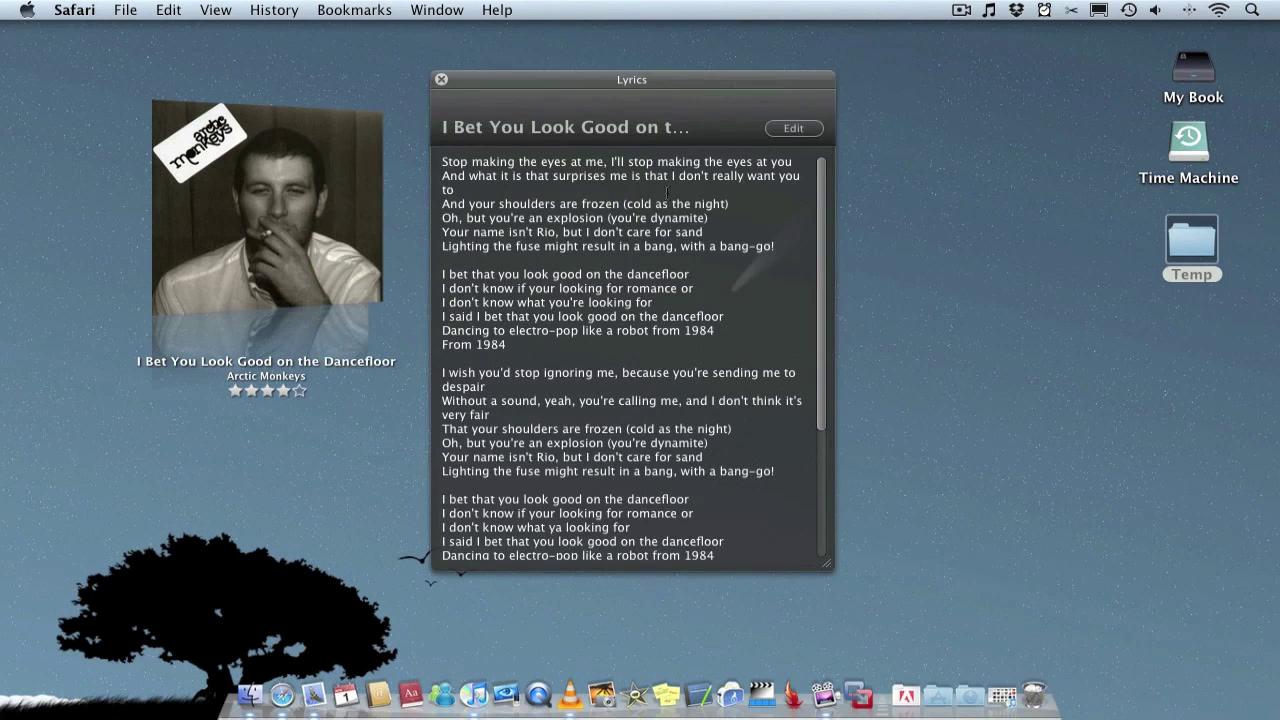
scroll(746, 203, "down", 5)
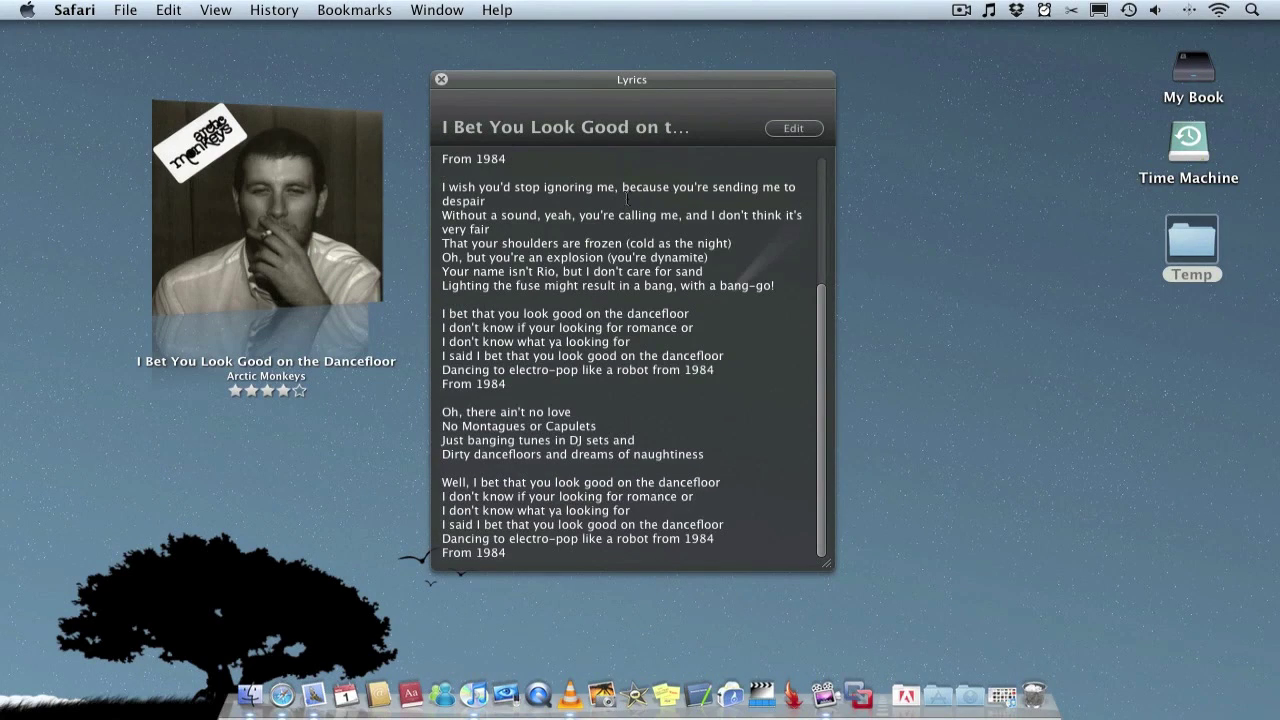
scroll(622, 196, "up", 5)
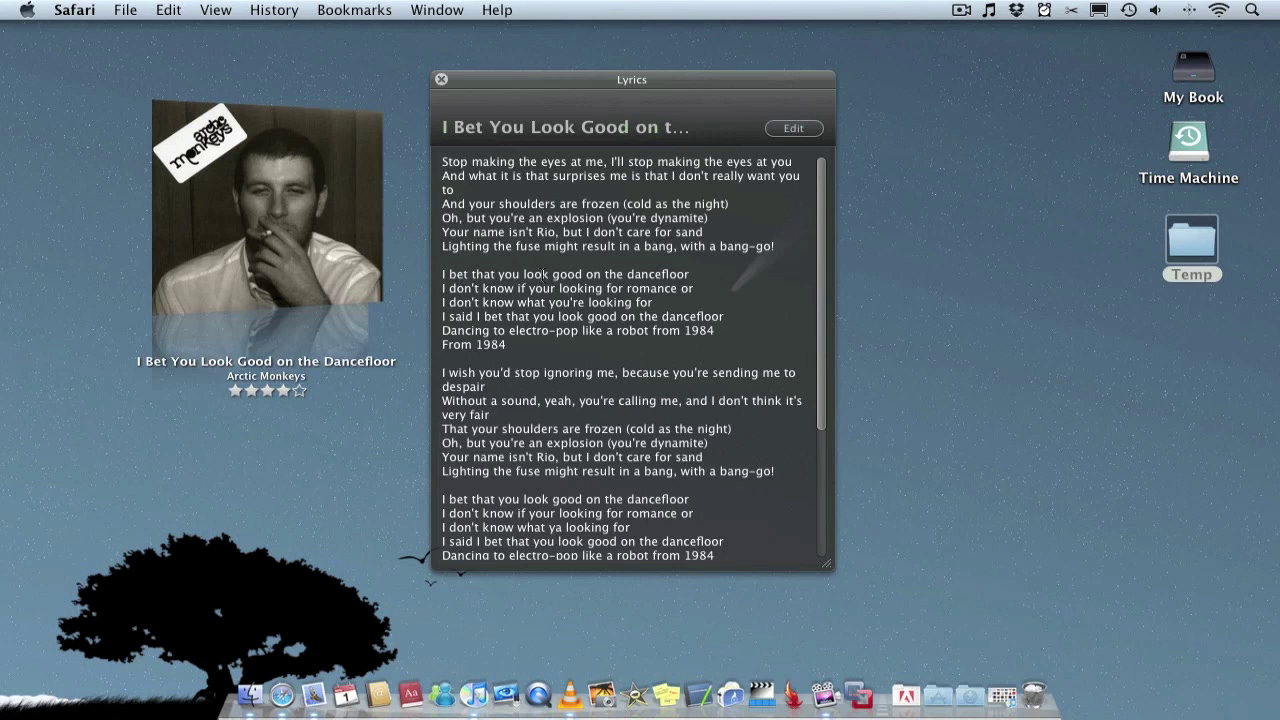
left_click(442, 80)
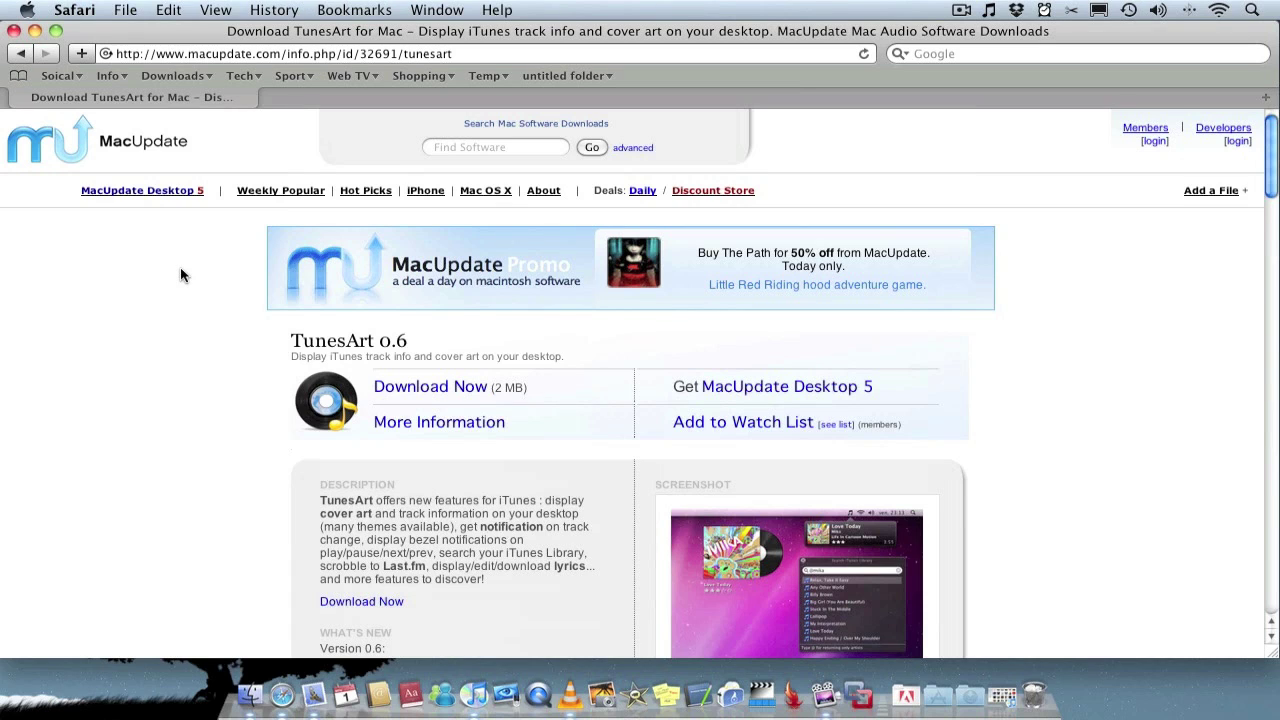
Examine the TunesArt 0.6 page on MacUpdate in Safari, covering its description, version changes, requirements, licence, rating and suggested alternatives.
scroll(180, 267, "down", 2)
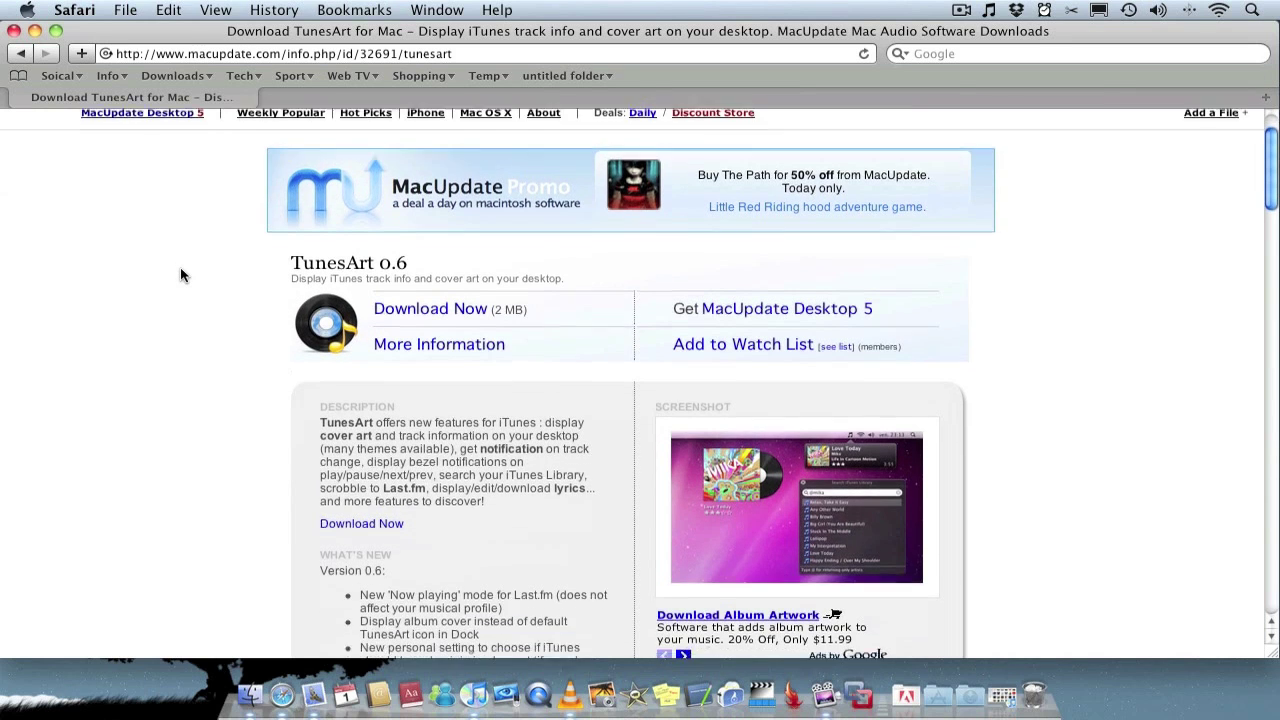
scroll(181, 269, "down", 2)
scroll(181, 270, "down", 2)
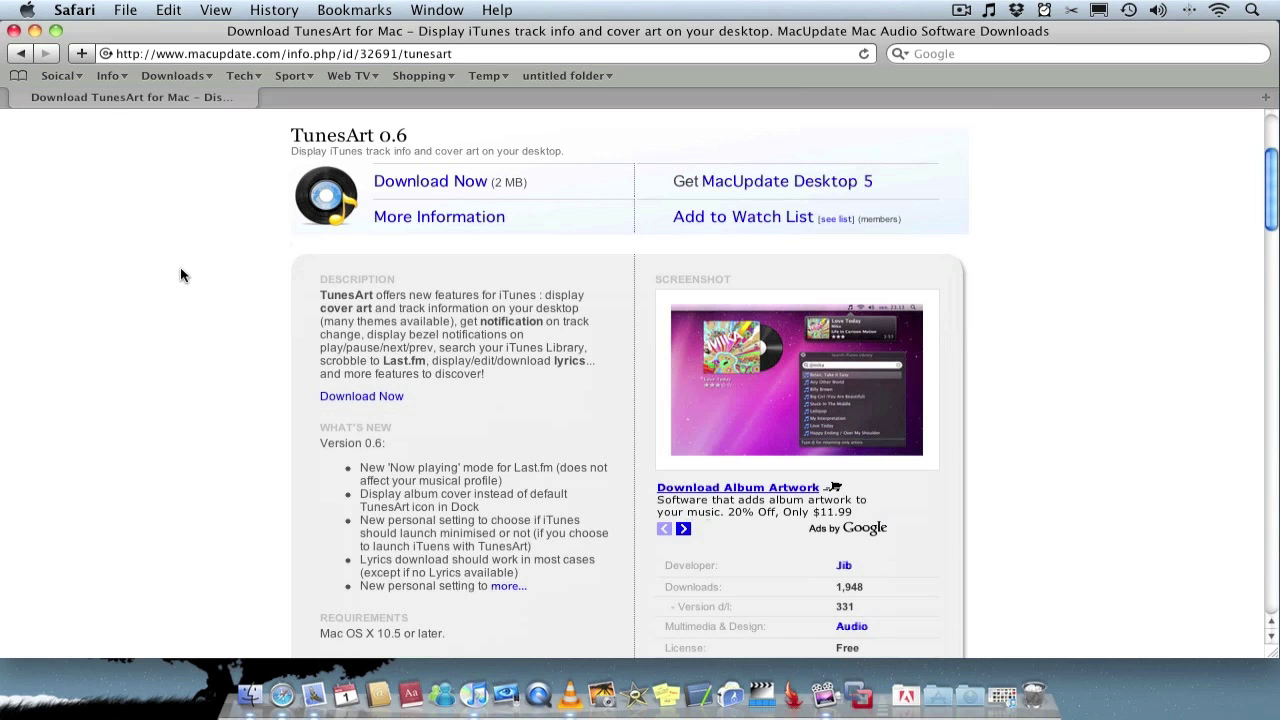
scroll(180, 267, "down", 2)
scroll(180, 267, "down", 3)
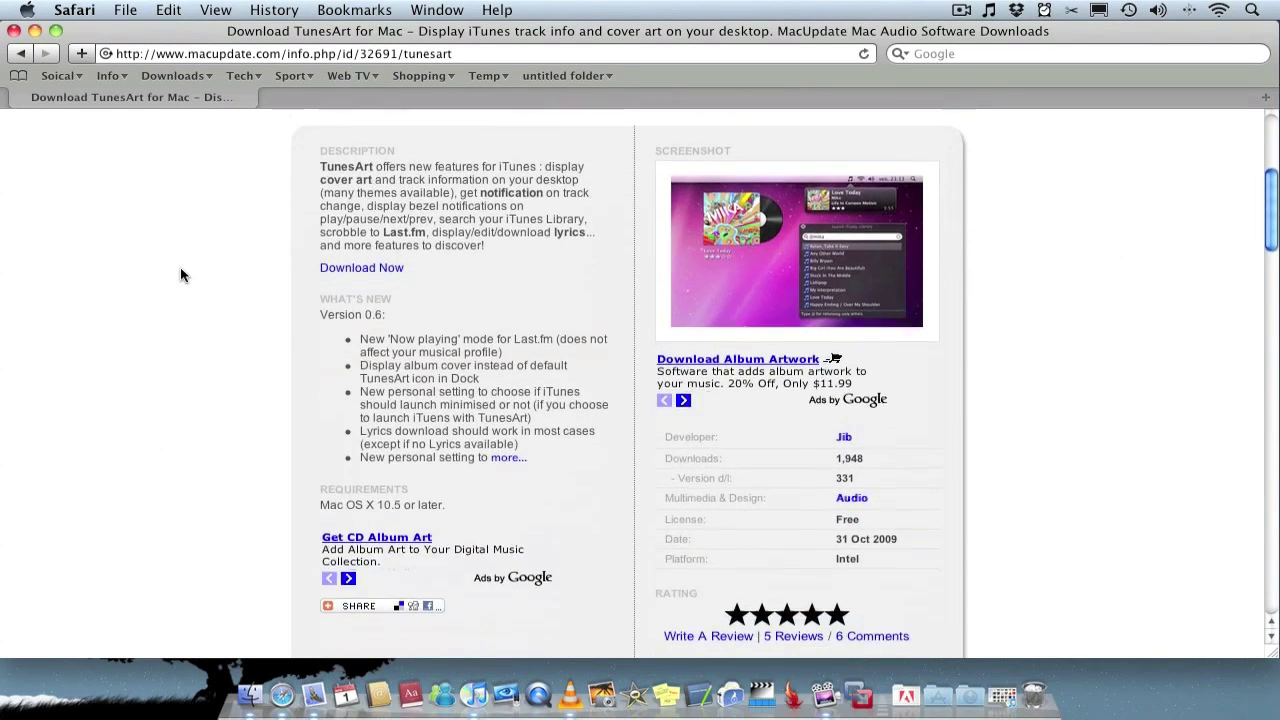
scroll(180, 267, "down", 4)
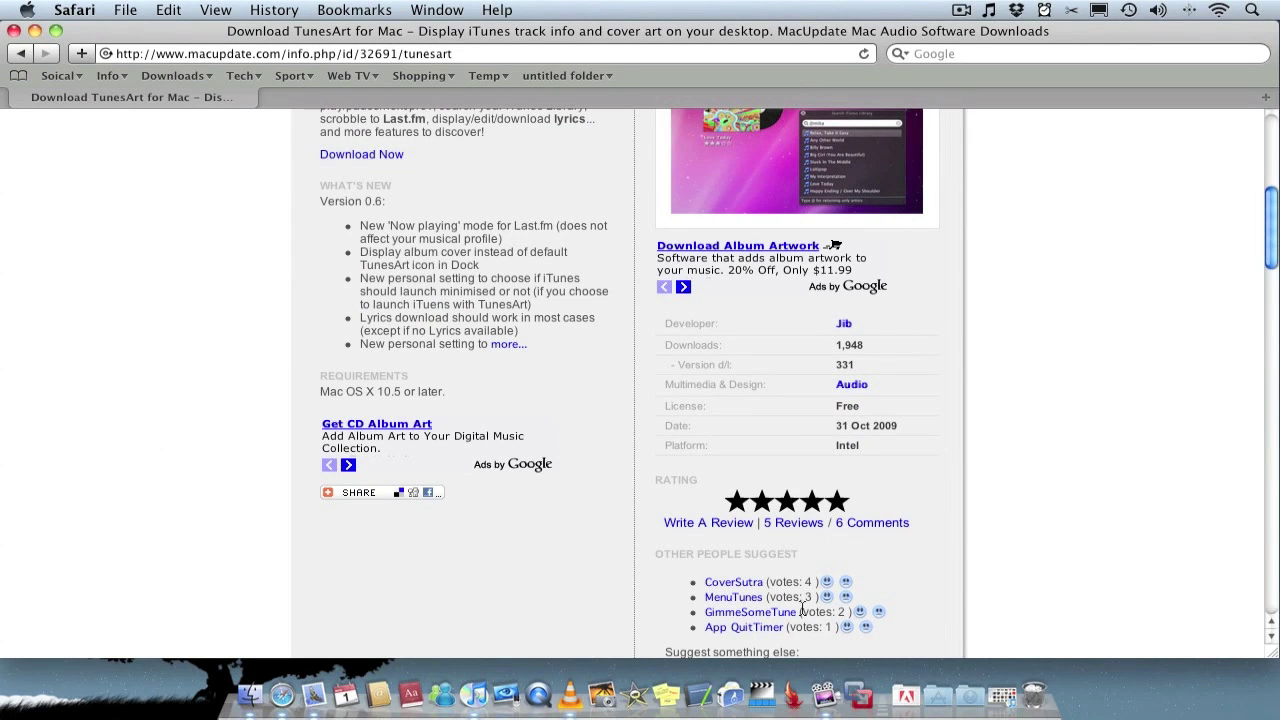
scroll(915, 549, "up", 5)
scroll(915, 549, "down", 5)
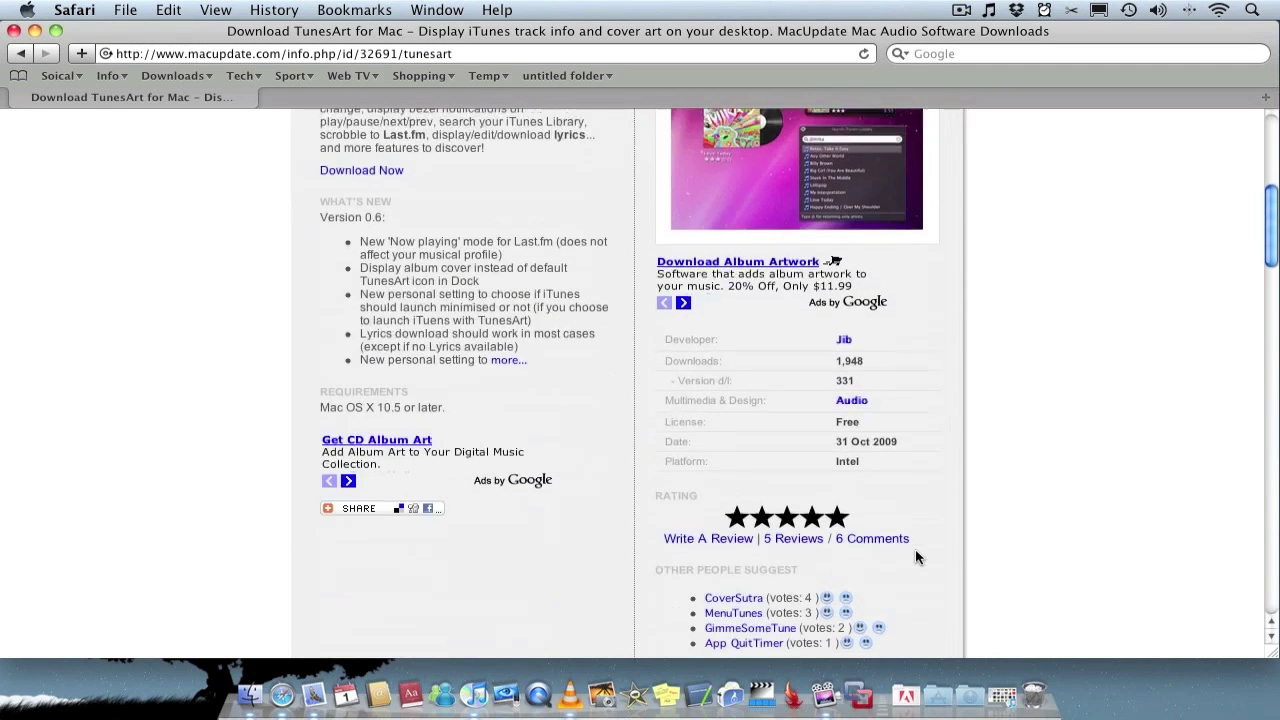
scroll(915, 557, "down", 2)
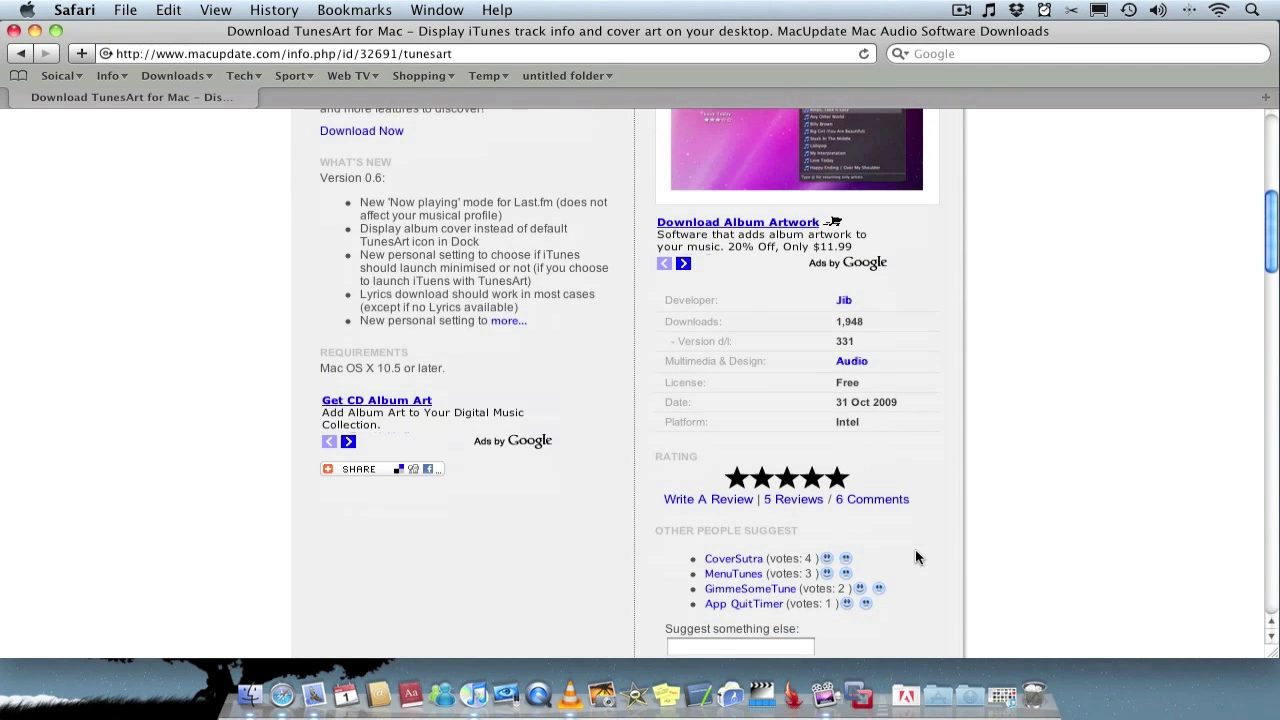
scroll(917, 557, "up", 5)
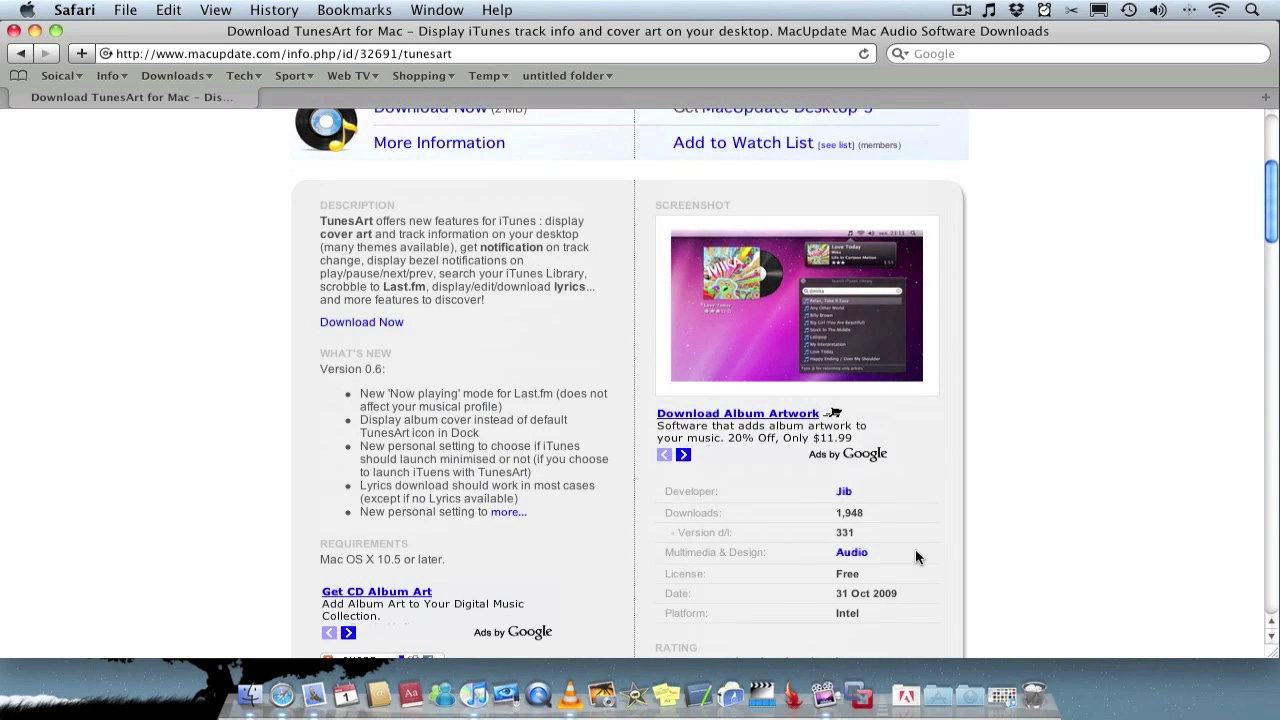
Enlarge the TunesArt screenshot on the MacUpdate page to examine it, close it, and return to the product details.
left_click(822, 340)
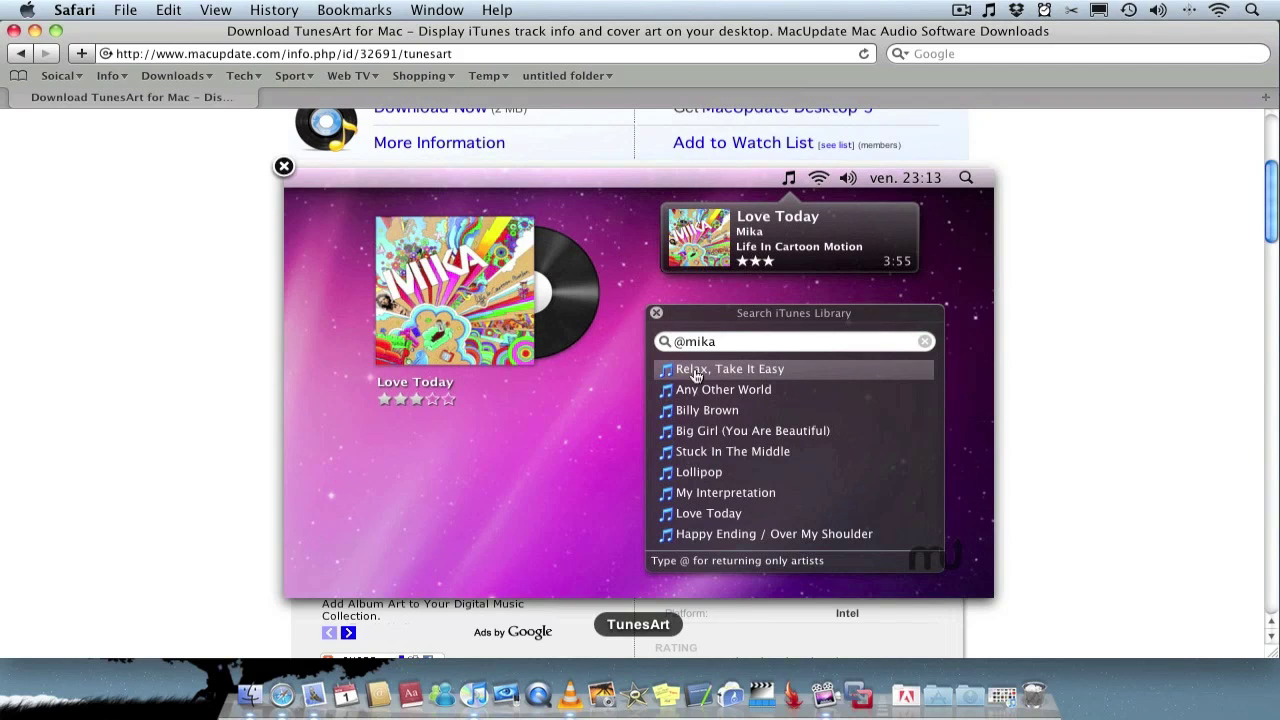
scroll(710, 480, "up", 2)
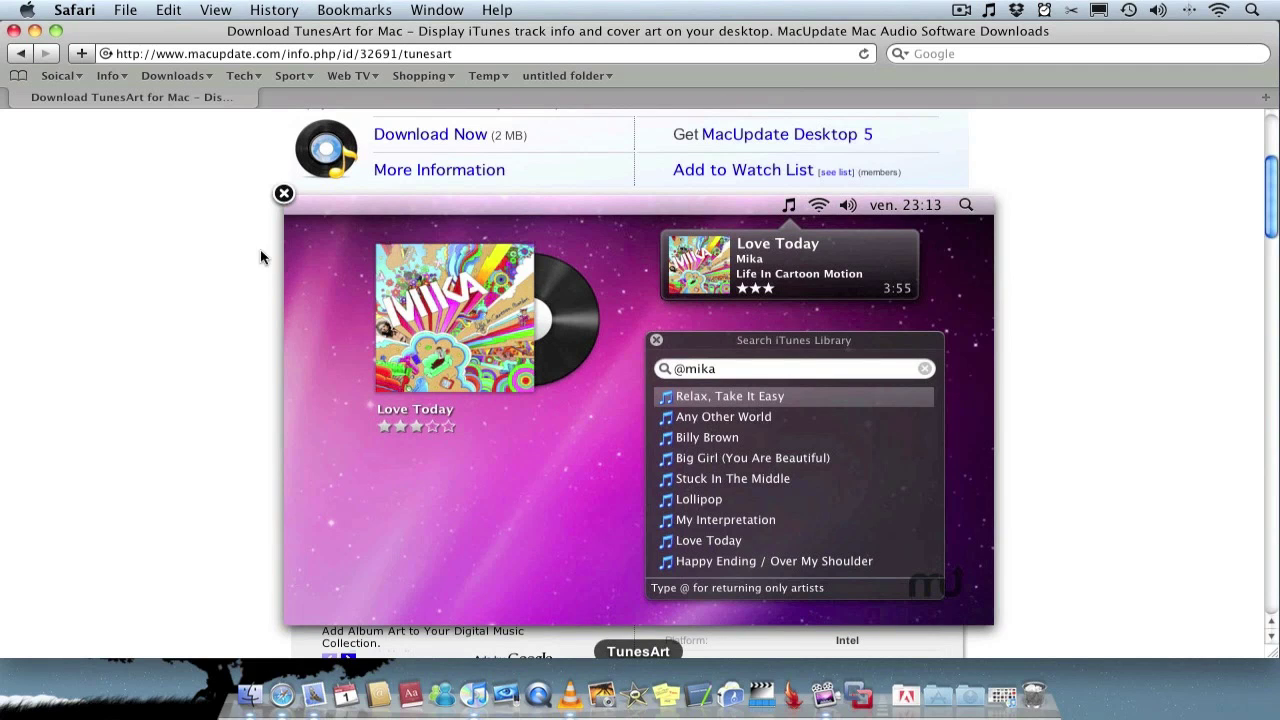
left_click(284, 194)
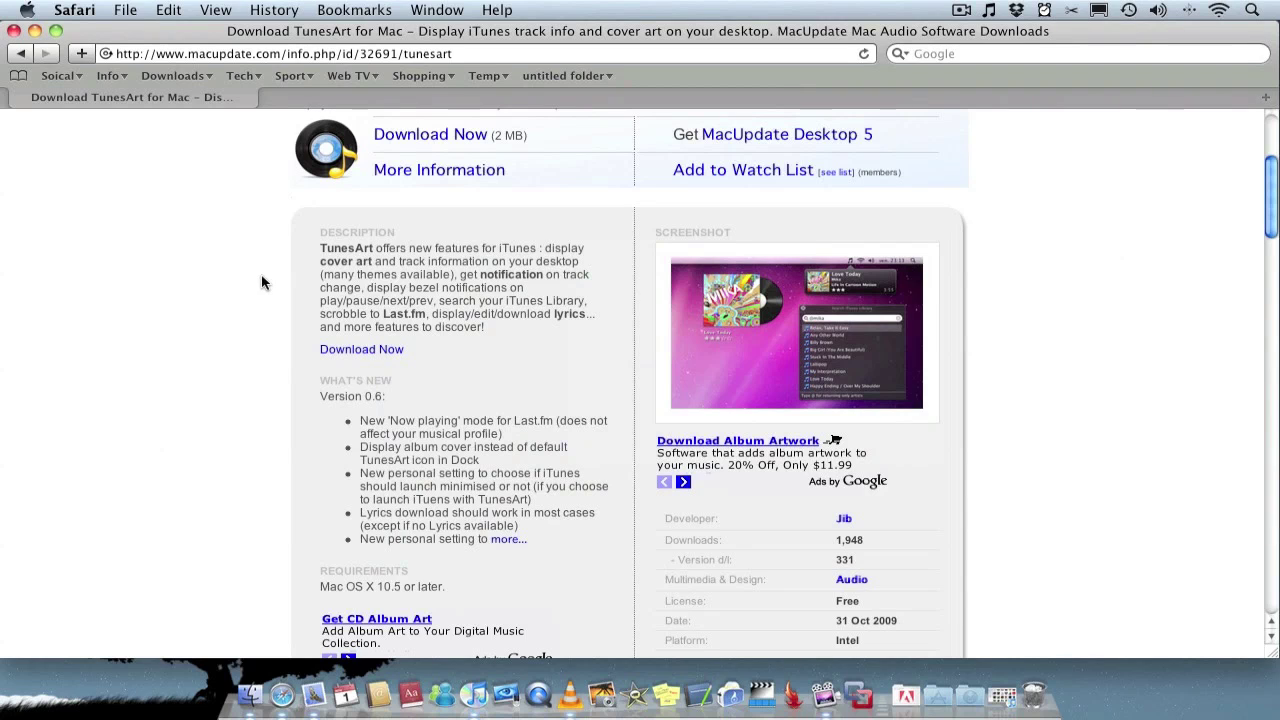
scroll(262, 283, "down", 5)
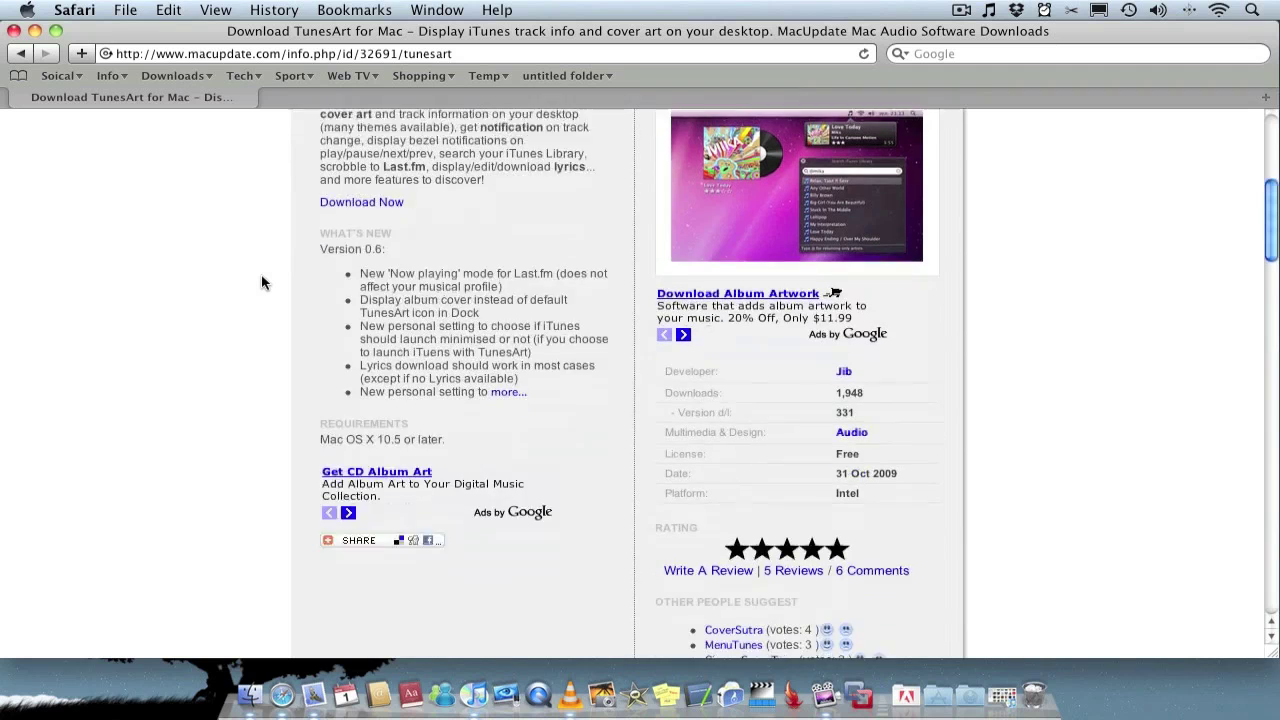